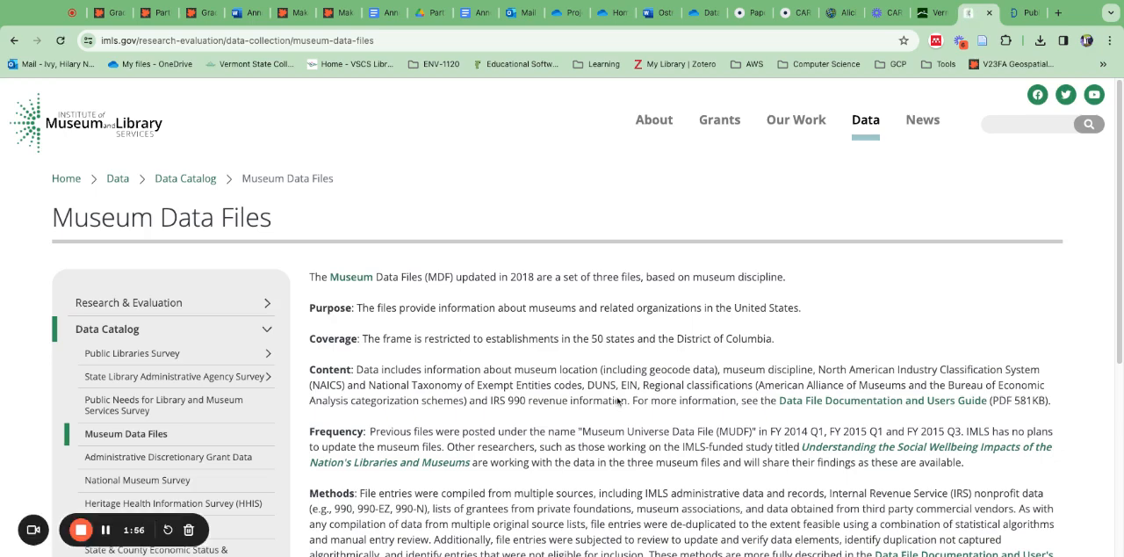
Step: Review the Museum Data Files page and download the CSV Data Files ZIP
scroll(621, 418, down, 4)
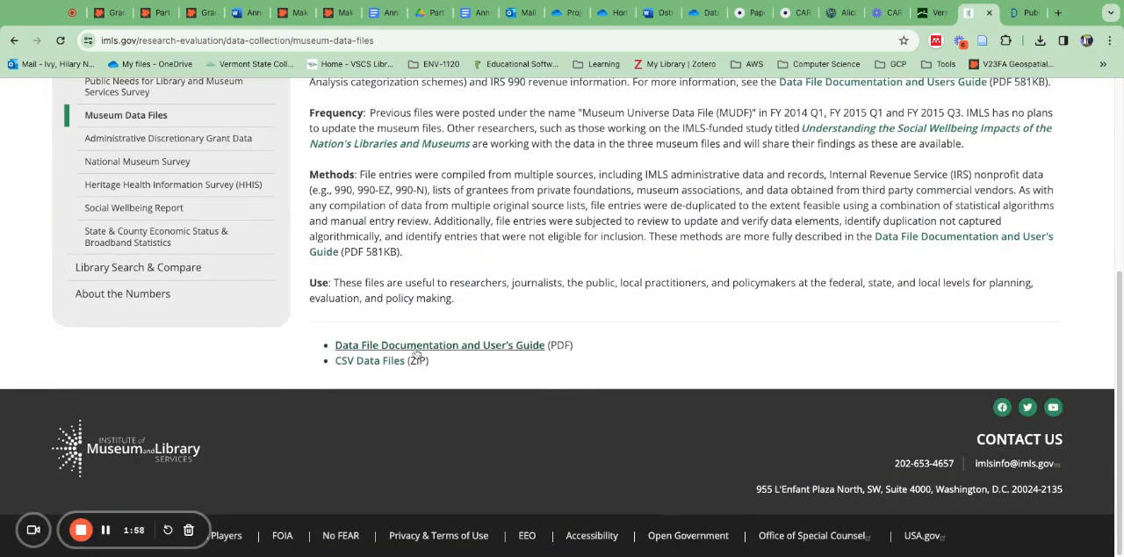
scroll(312, 367, up, 2)
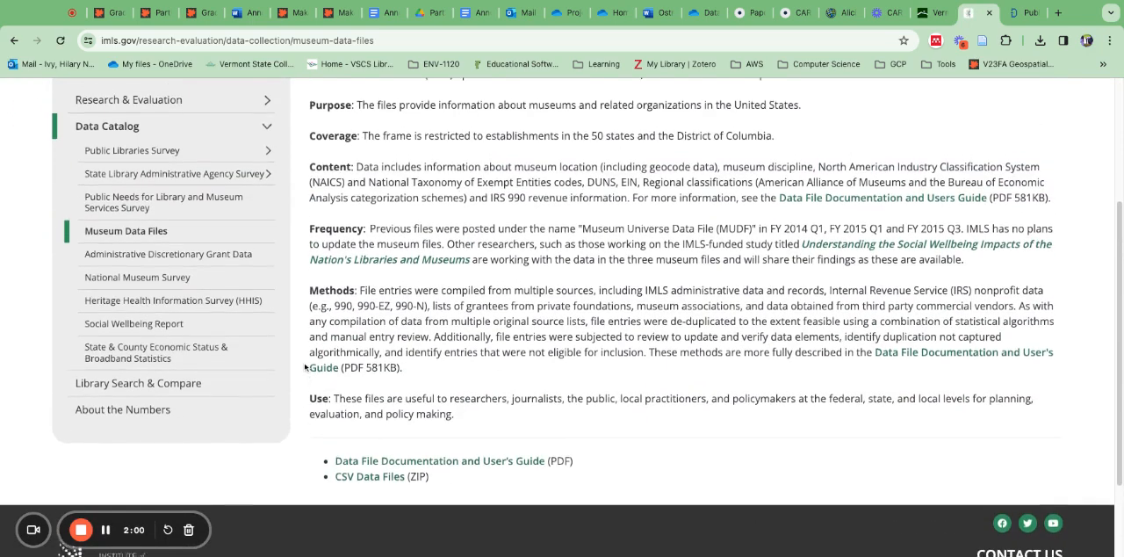
scroll(305, 367, up, 3)
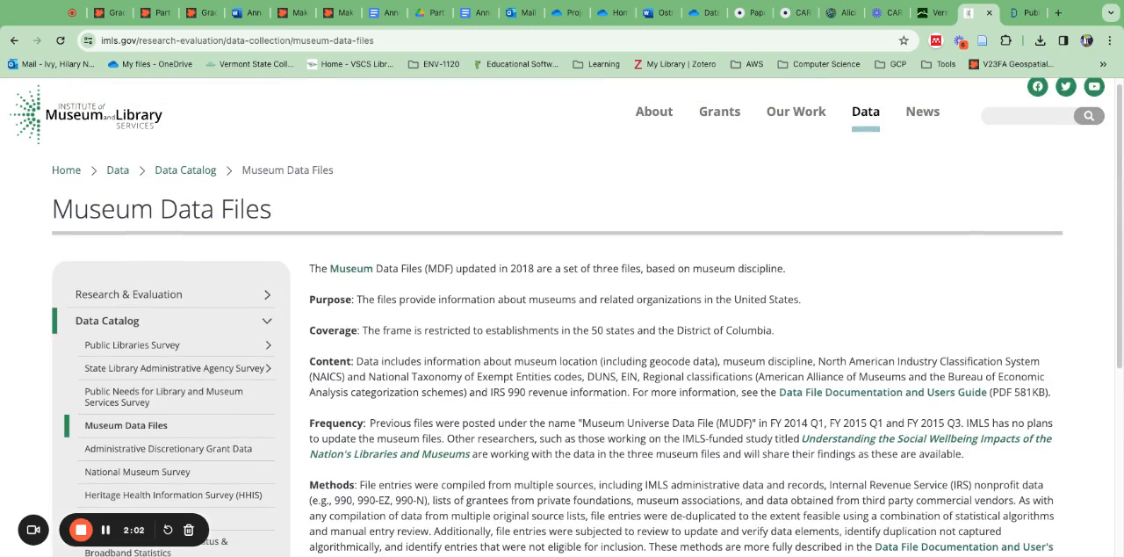
scroll(372, 373, down, 3)
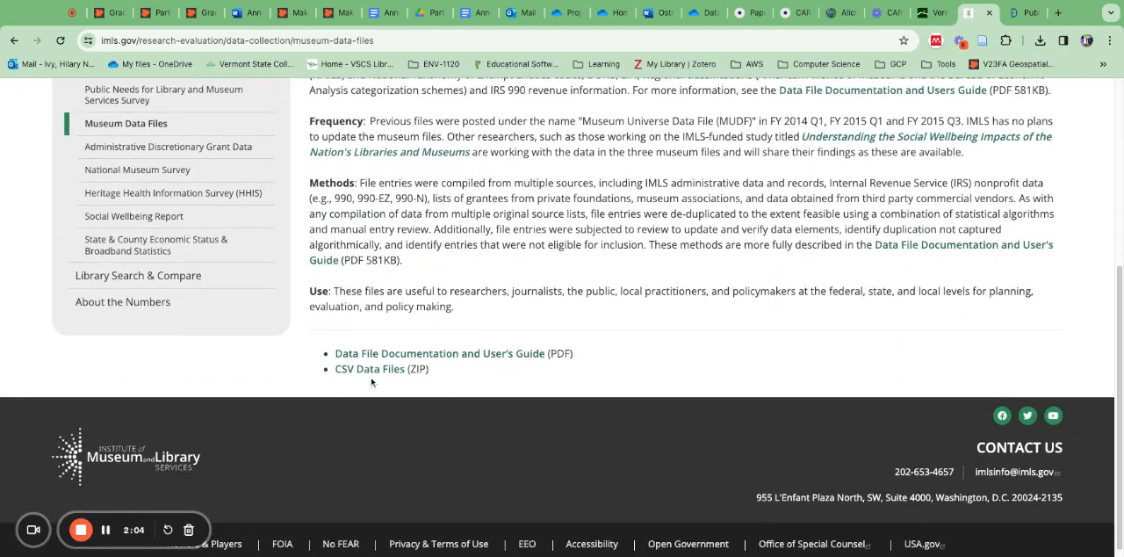
click(373, 370)
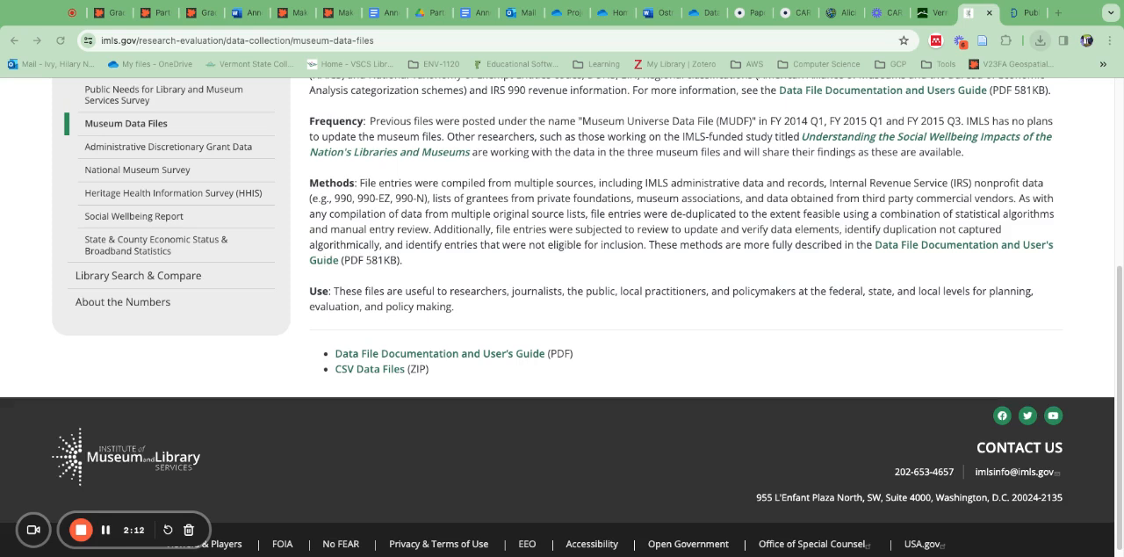
Step: Switch to ArcGIS Online, leave the AliciaDemo map for the organization's home page, and open a new untitled map
click(850, 16)
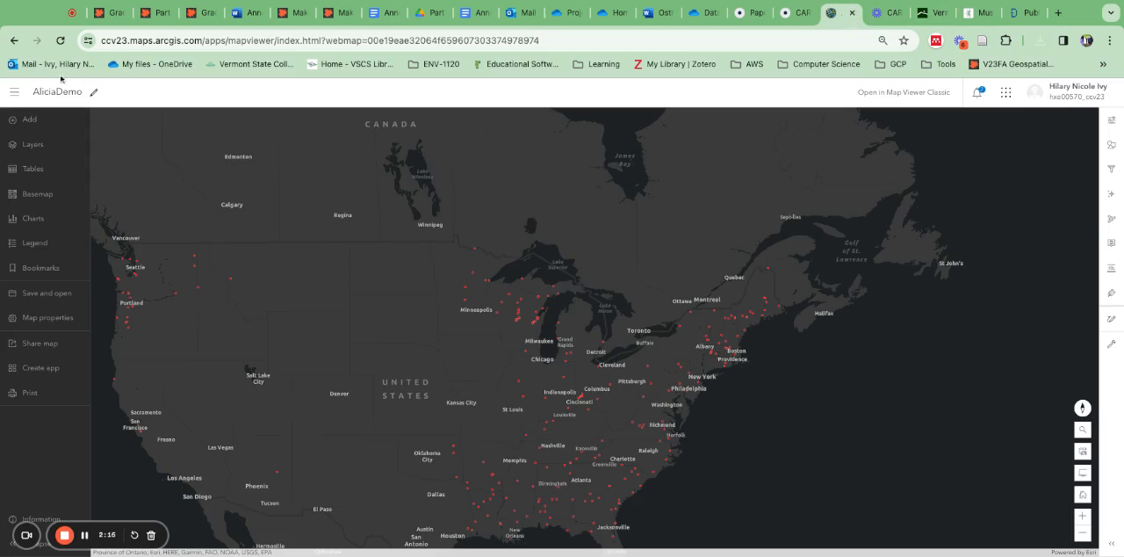
click(14, 92)
click(22, 127)
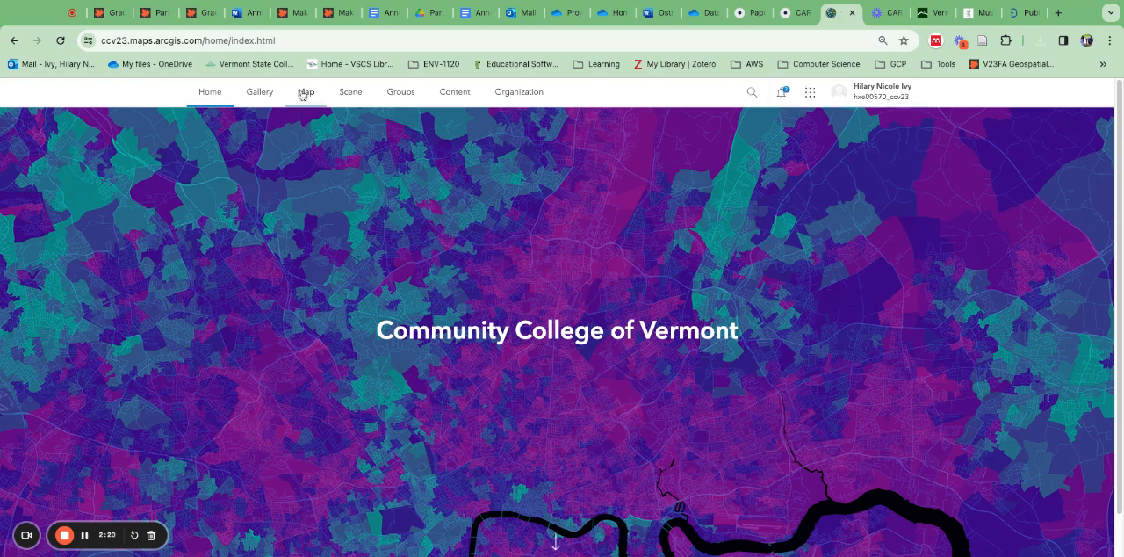
click(304, 92)
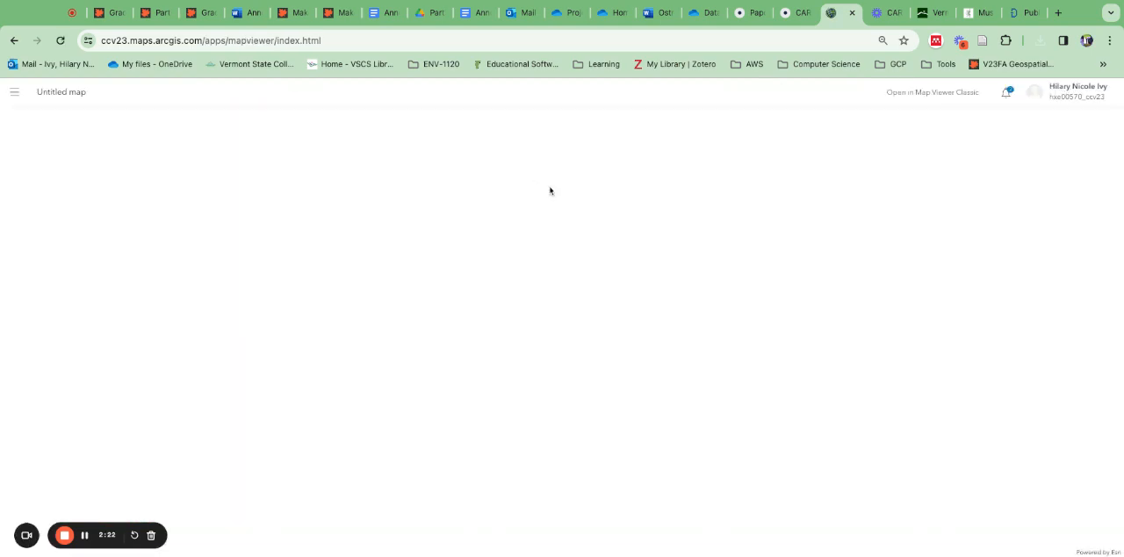
Step: Add a layer from a file on the device, choosing MuseumFile2018_File1_Nulls.csv
click(217, 221)
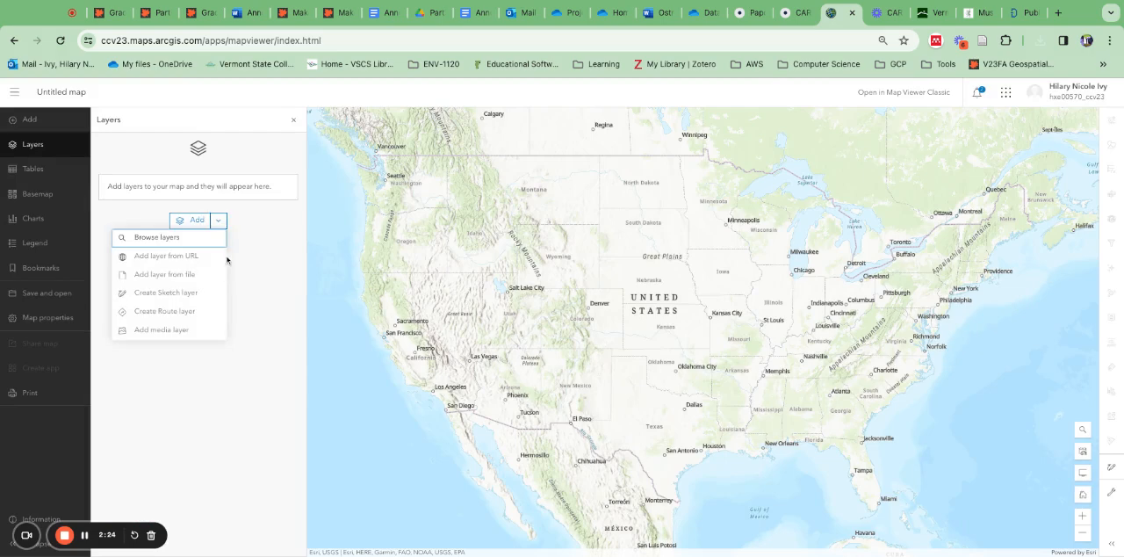
click(166, 274)
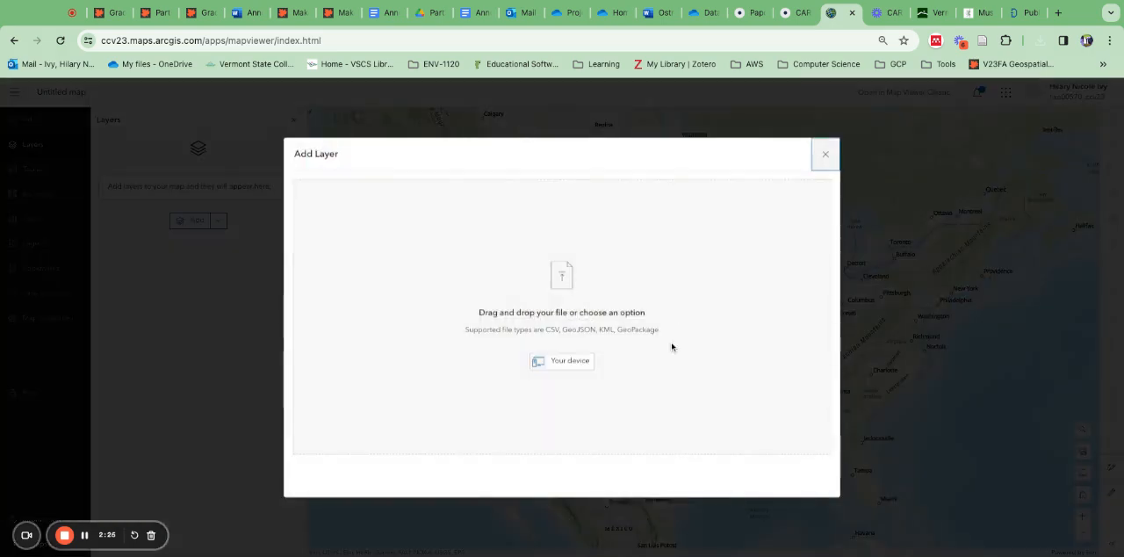
click(564, 367)
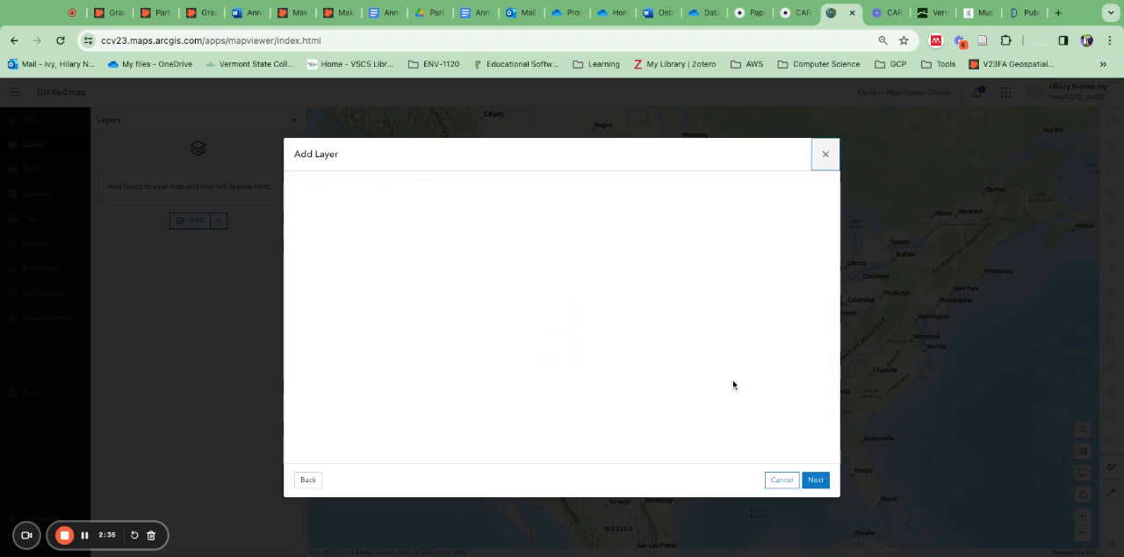
Step: Review and accept the CSV's fields and keep LATITUDE and LONGITUDE as the location fields
scroll(474, 404, down, 5)
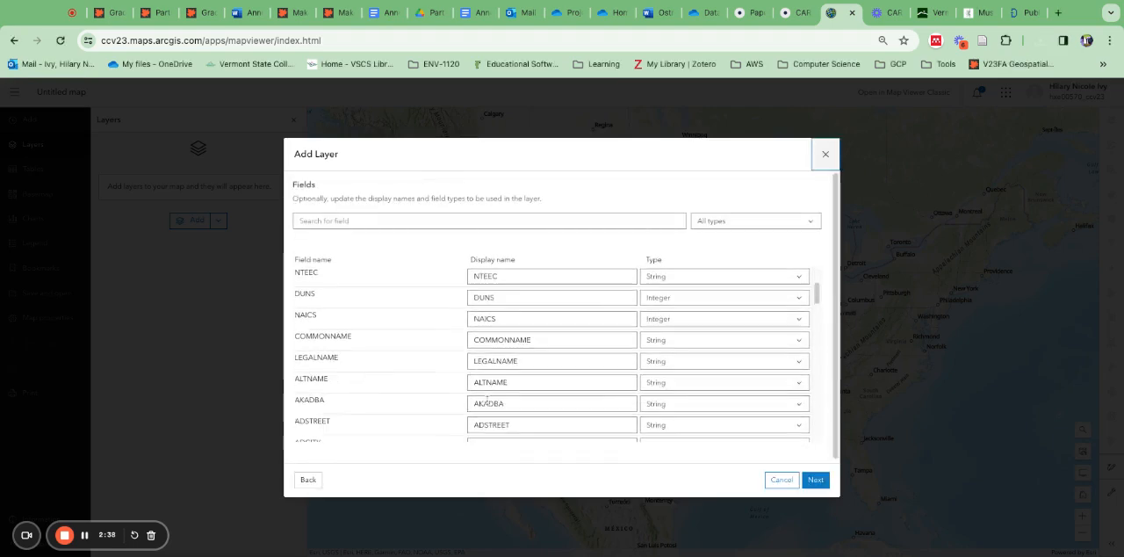
scroll(475, 404, down, 15)
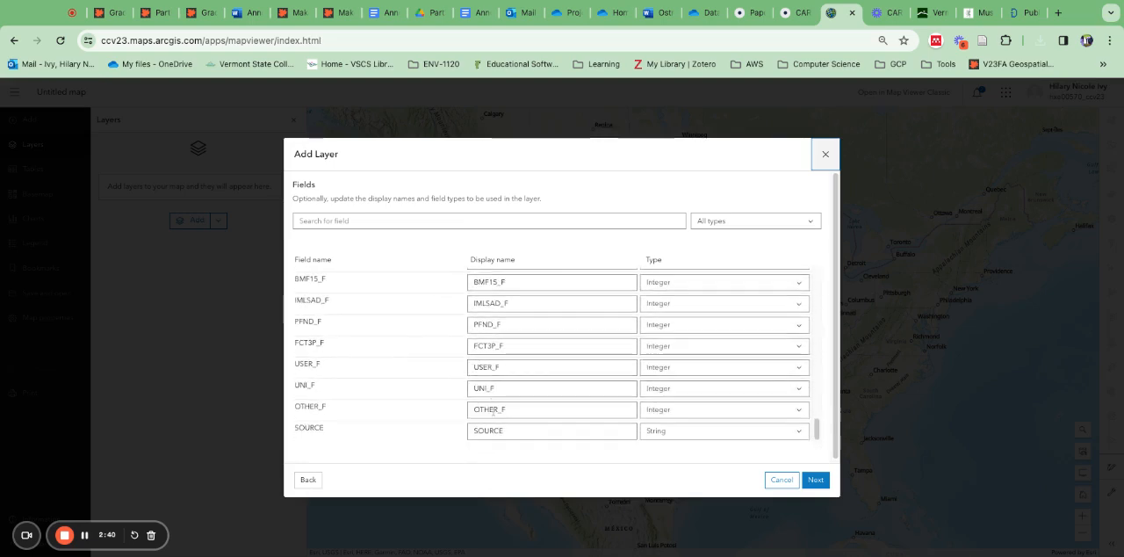
click(825, 484)
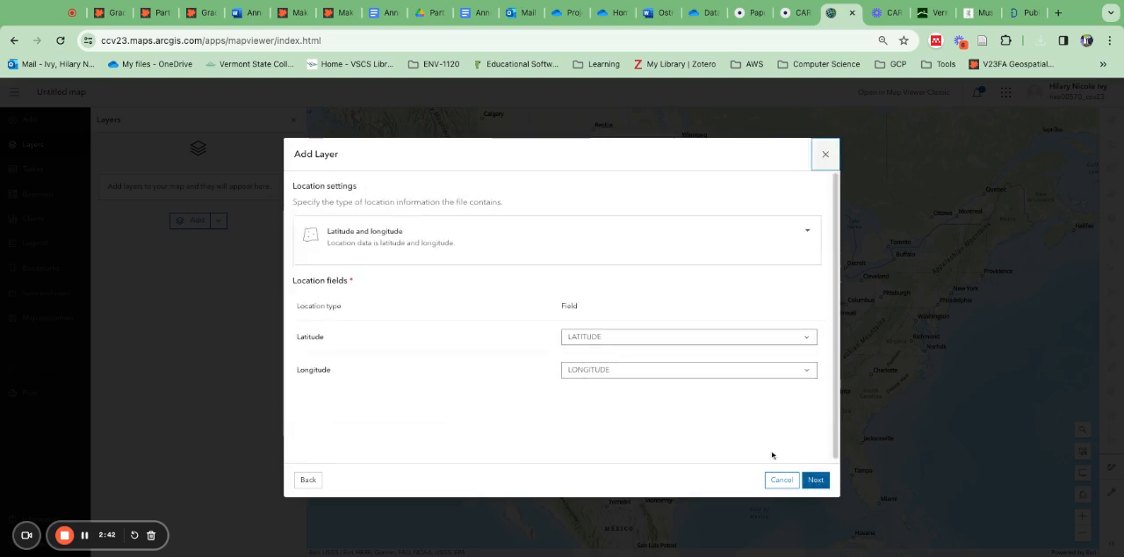
click(815, 483)
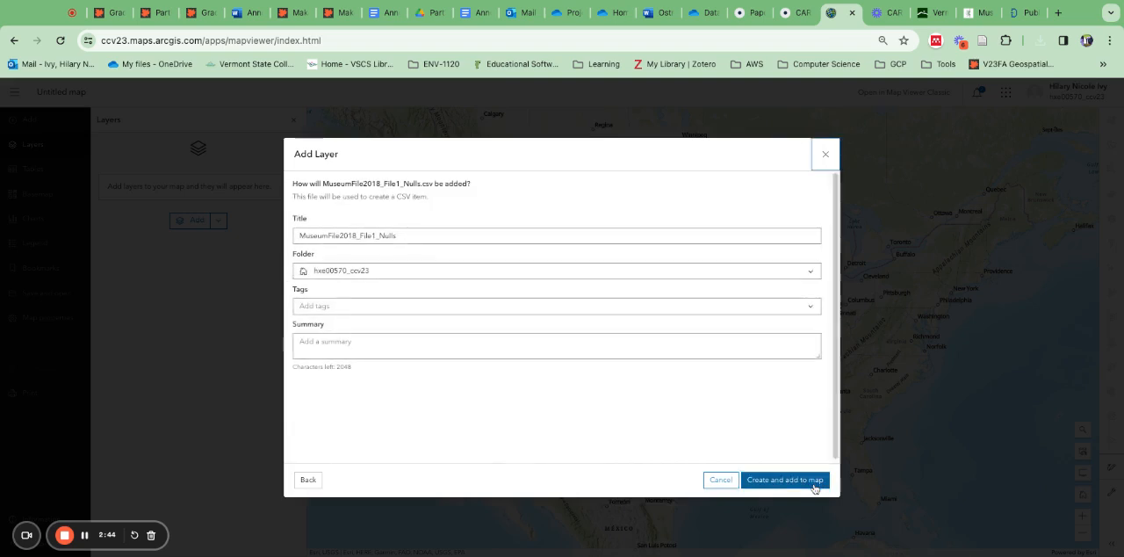
Step: Add the tag "Library" to the new layer
click(469, 305)
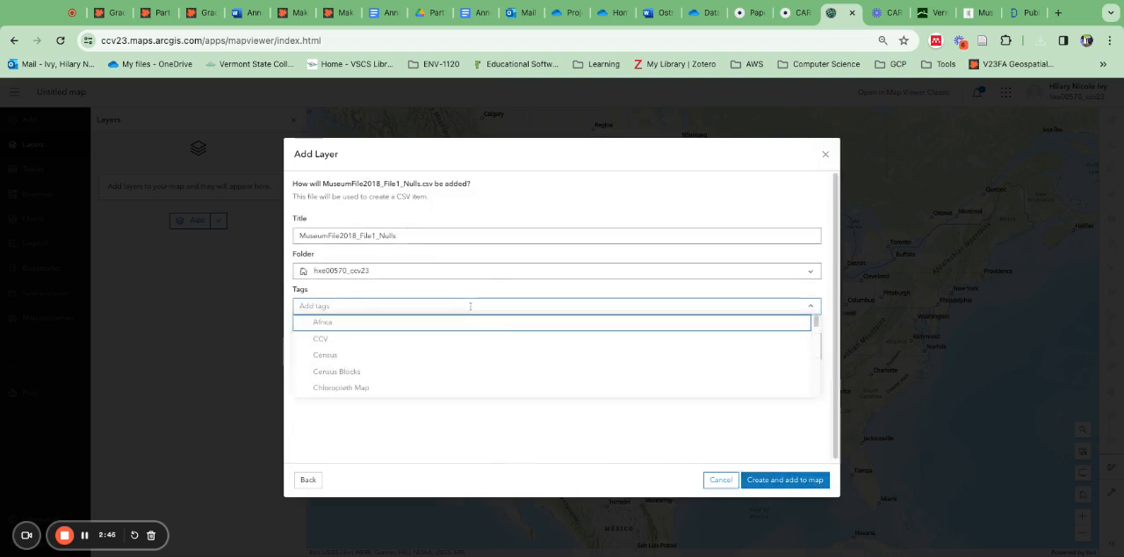
text(Lib)
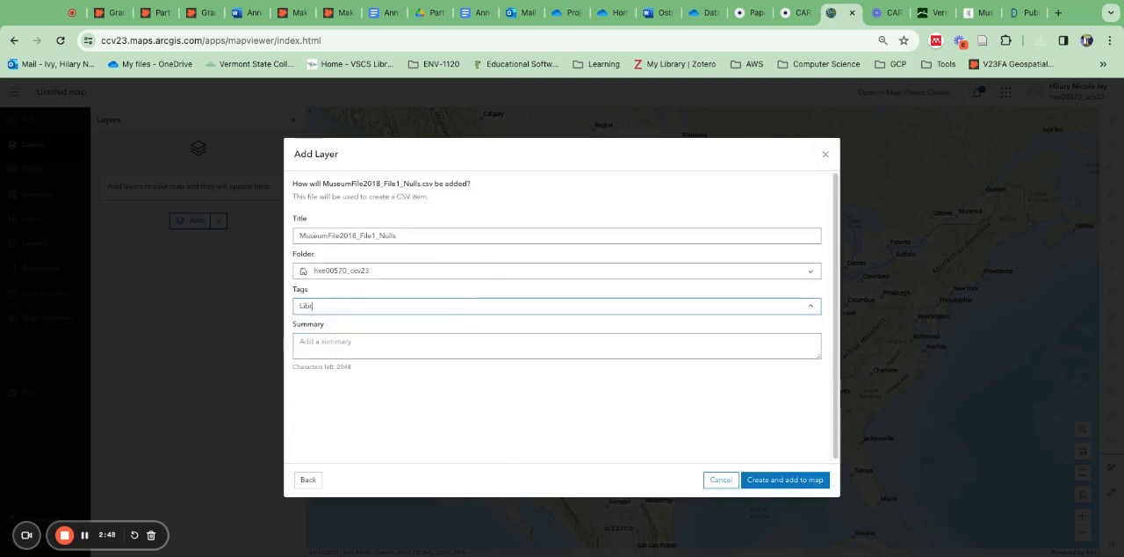
text(rary)
key(Return)
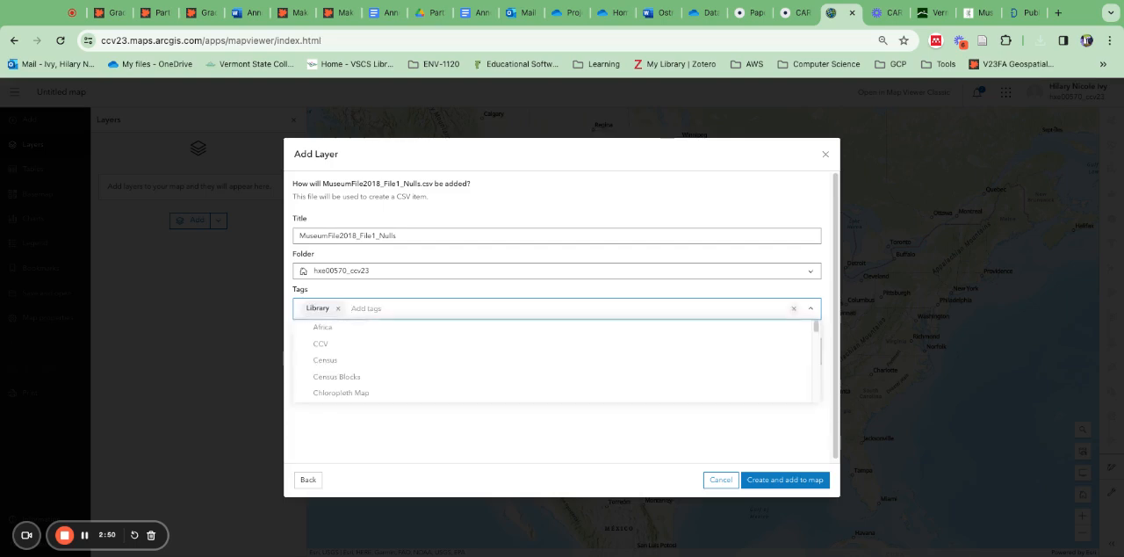
click(424, 411)
Step: Enter "Library 2018 Survey" as the layer's summary
click(395, 349)
text(Libr)
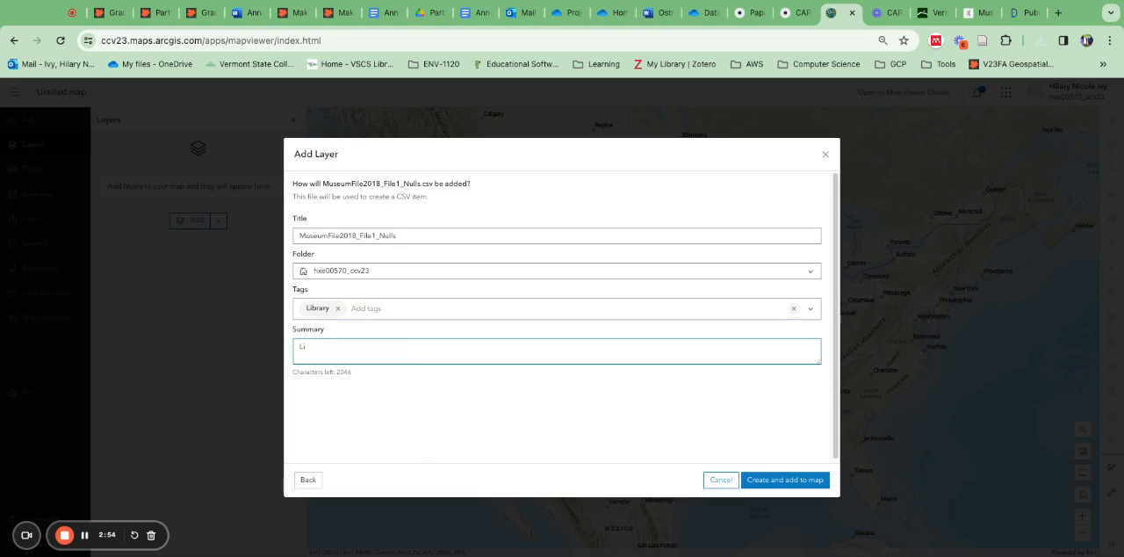
key(BackSpace)
key(BackSpace)
text(Li)
Step: Copy the IMLS Museum Data Files page address into the layer's summary, then create the layer and add it to the map
click(1020, 12)
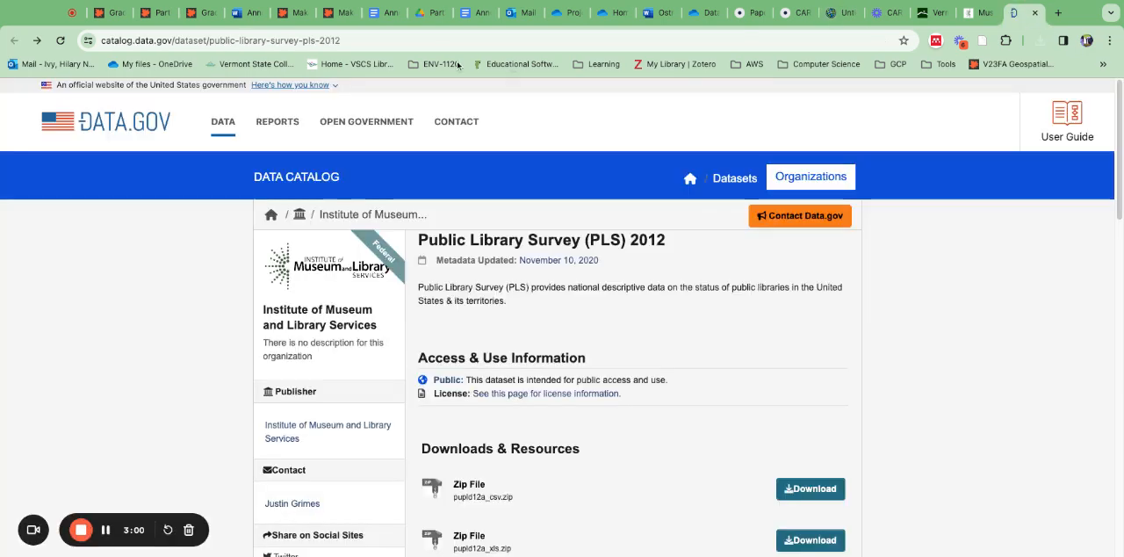
click(978, 12)
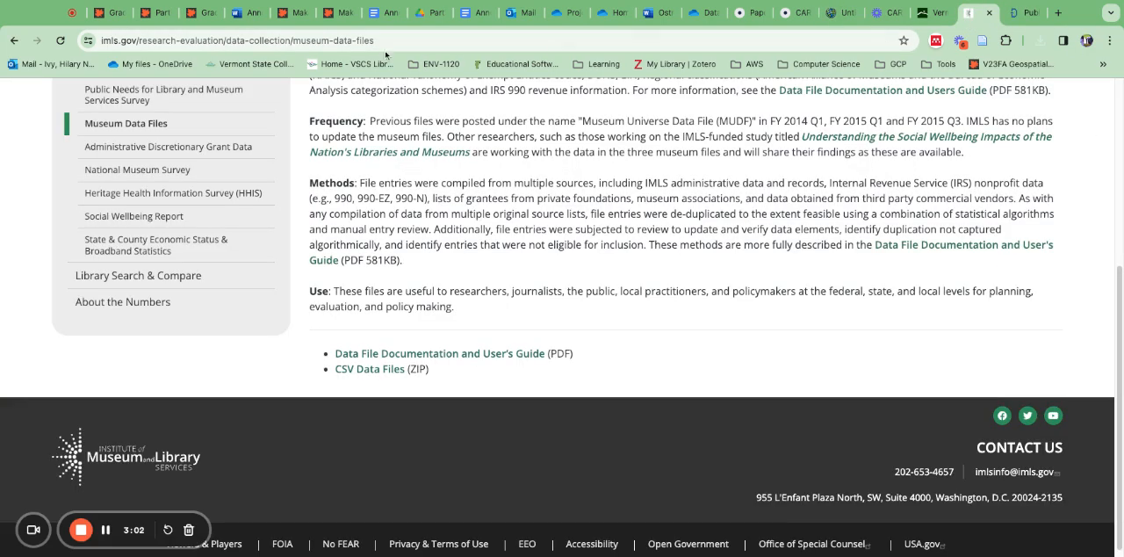
click(345, 40)
key(ctrl+c)
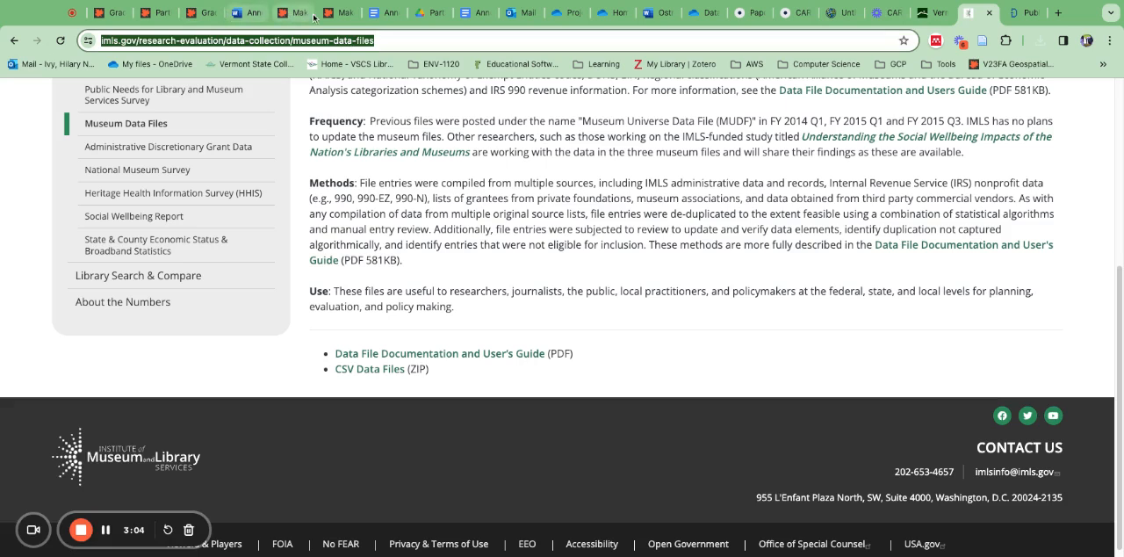
click(840, 13)
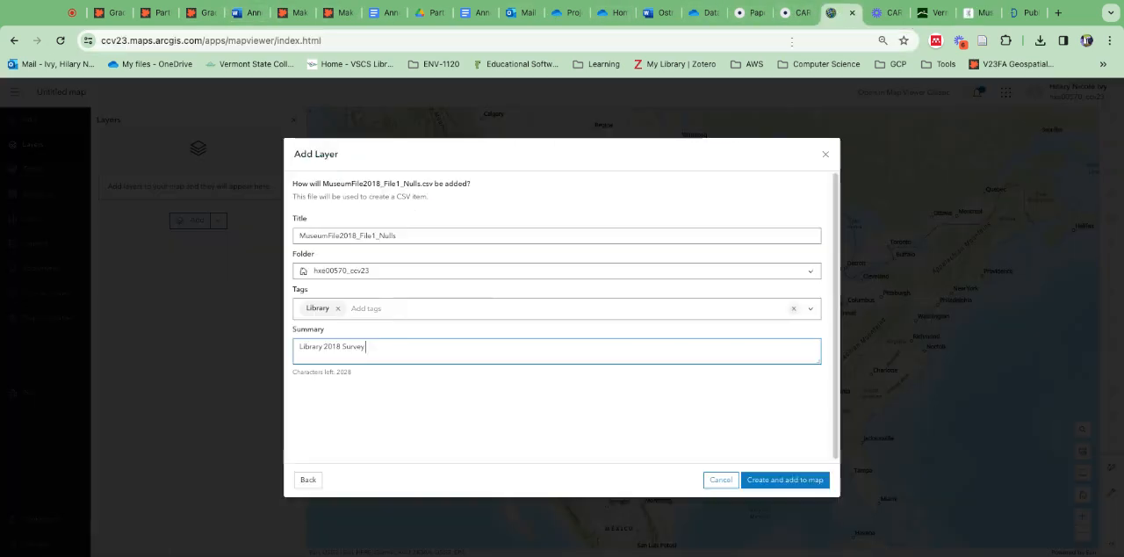
key(ctrl+v)
click(814, 482)
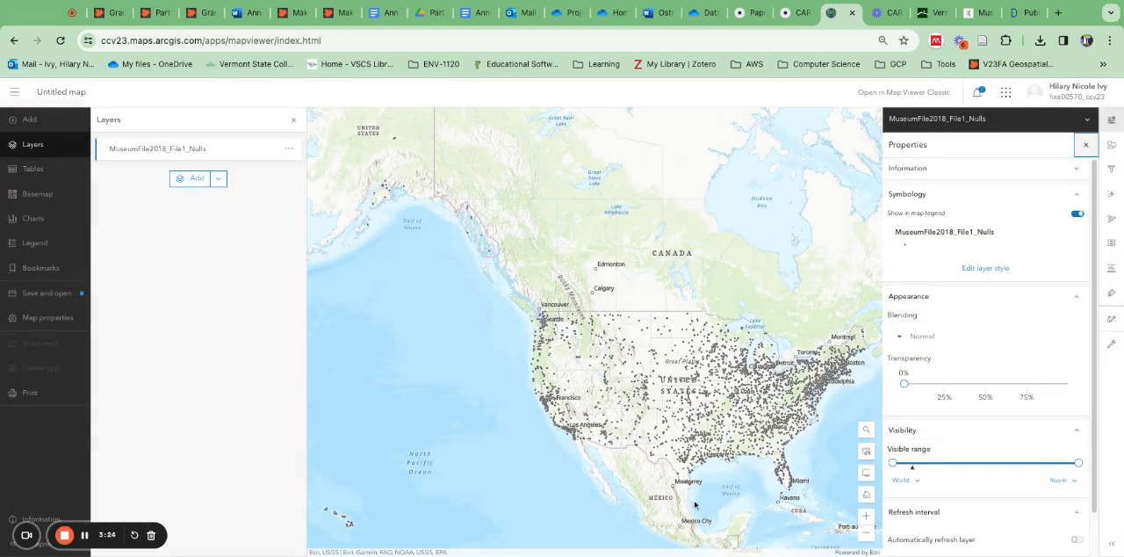
Step: Change the map's basemap to Dark Gray Canvas and close the basemap gallery
click(40, 194)
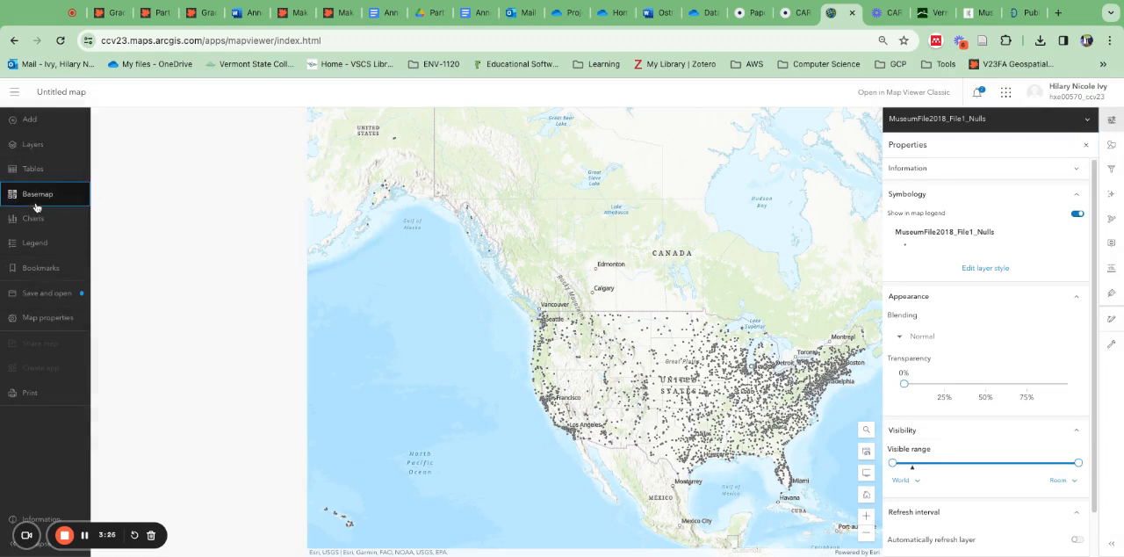
click(269, 149)
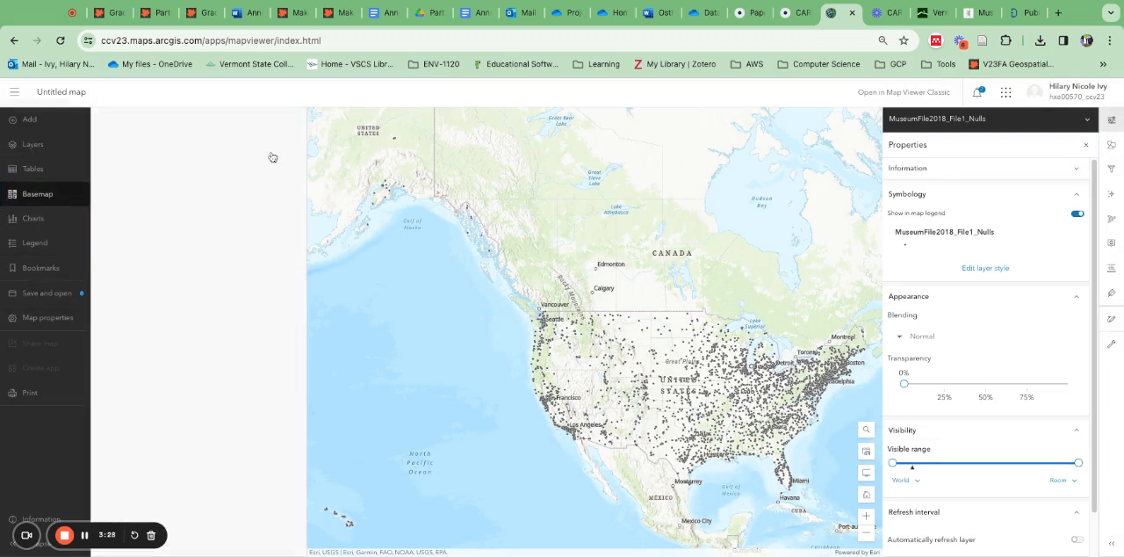
click(98, 119)
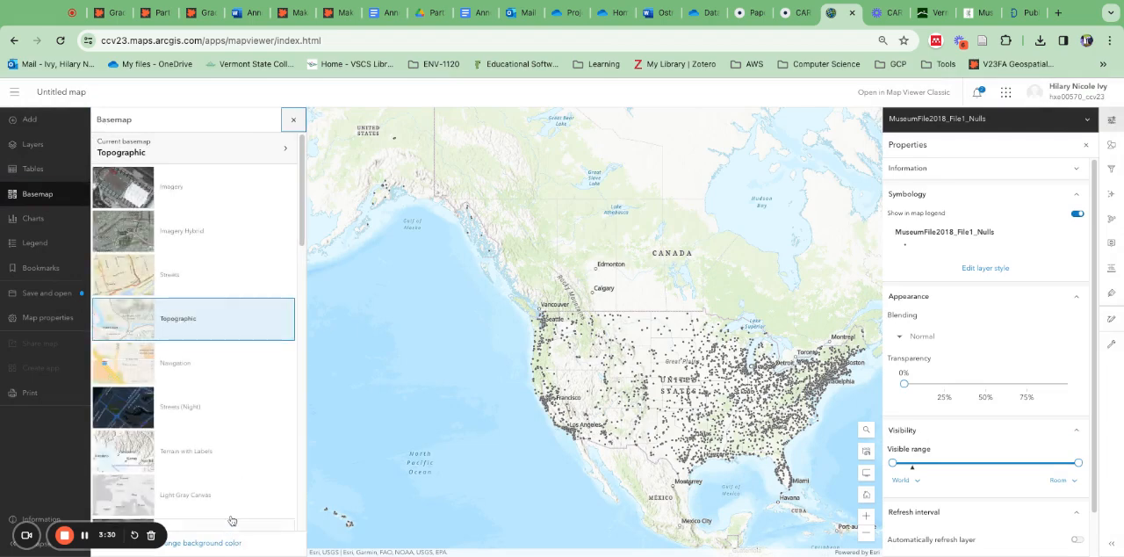
scroll(217, 460, down, 5)
click(203, 275)
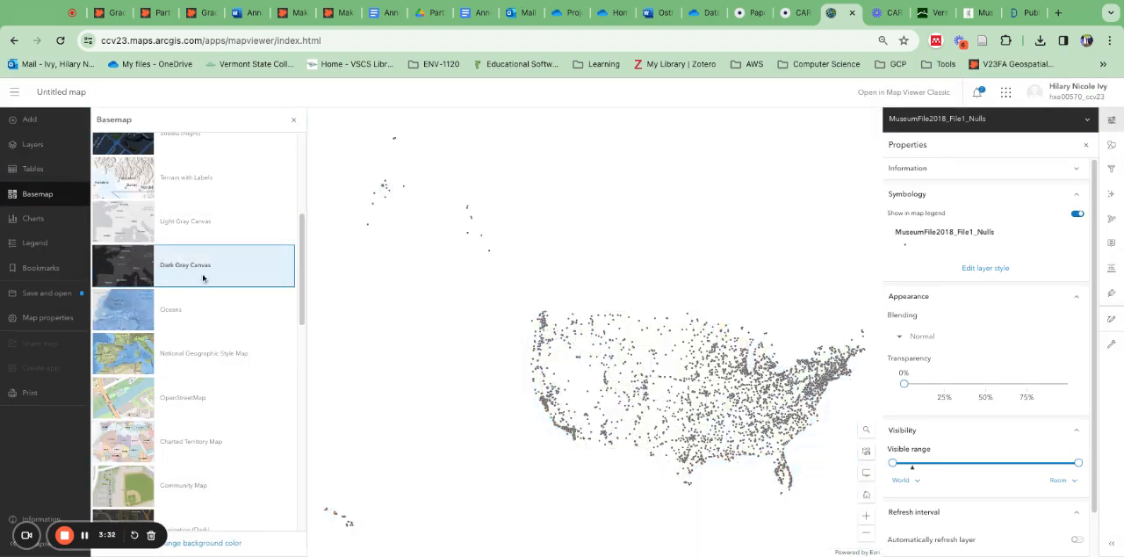
drag(551, 485, 419, 432)
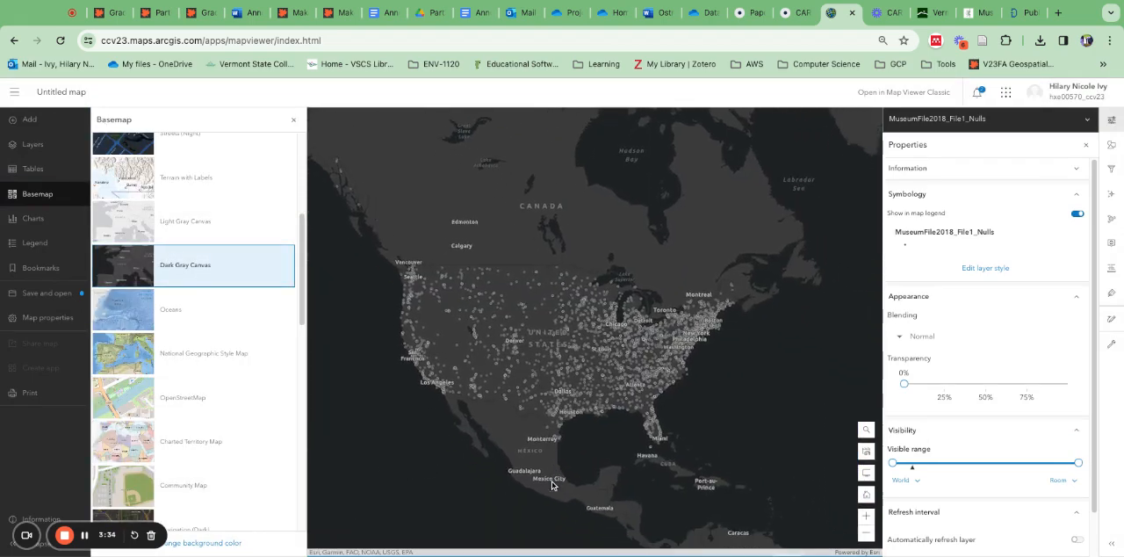
scroll(199, 459, down, 5)
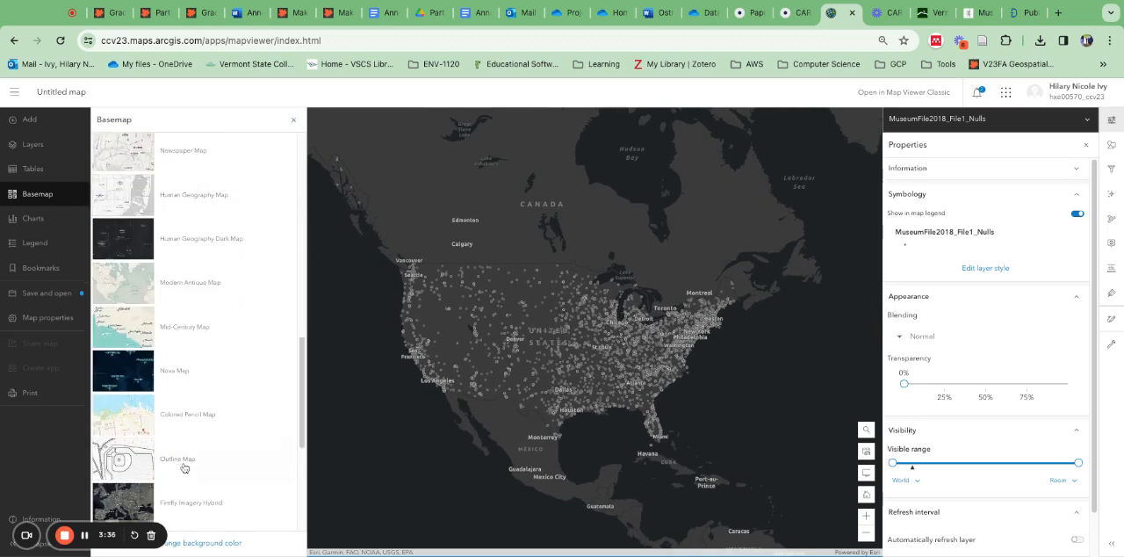
click(292, 122)
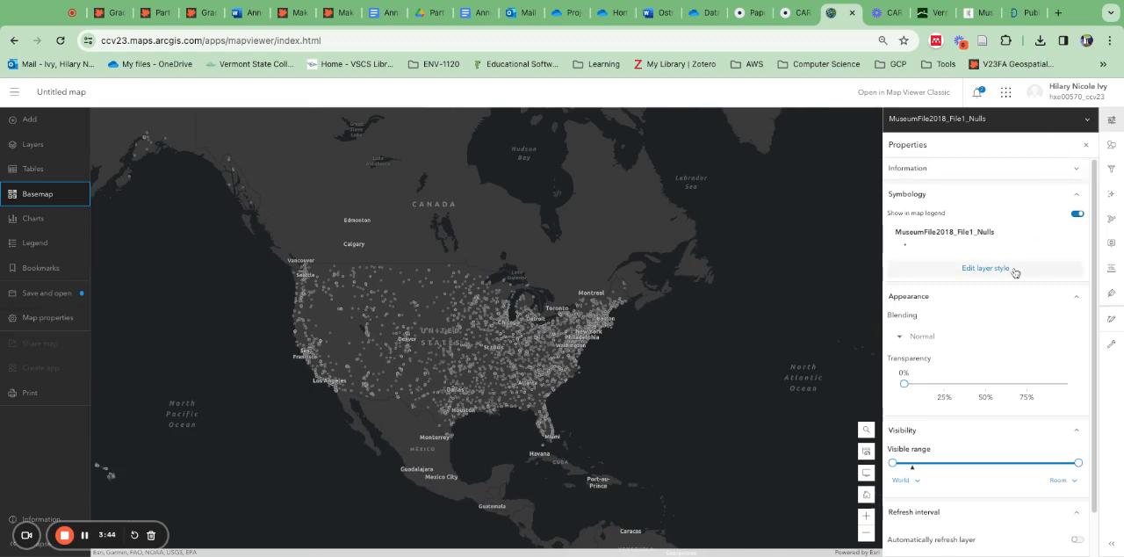
Step: Inspect the attributes of the museum point near County Street in Bennington, Vermont
scroll(663, 290, up, 5)
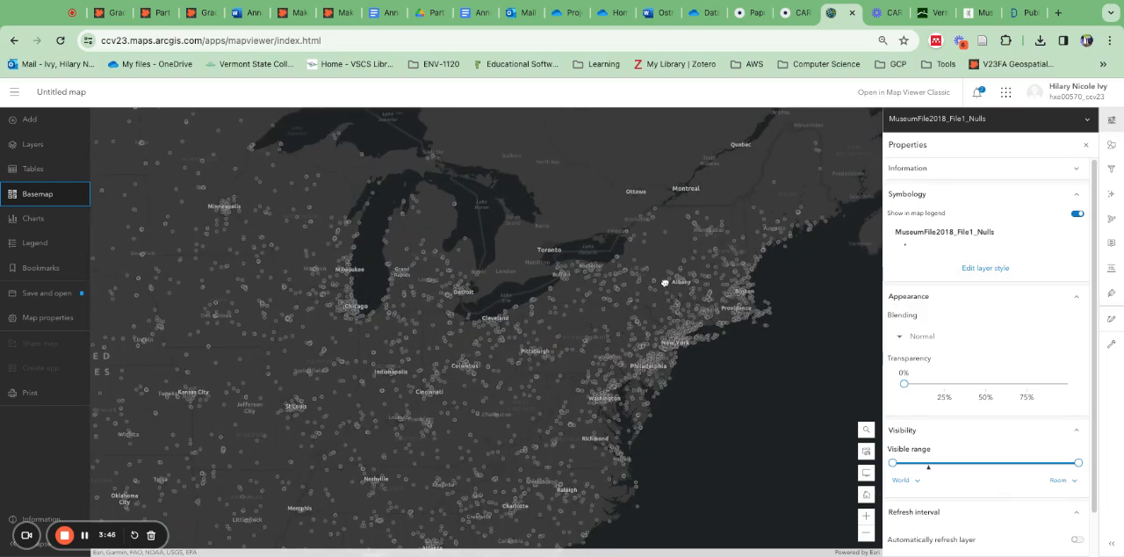
scroll(702, 241, up, 2)
scroll(702, 241, up, 1)
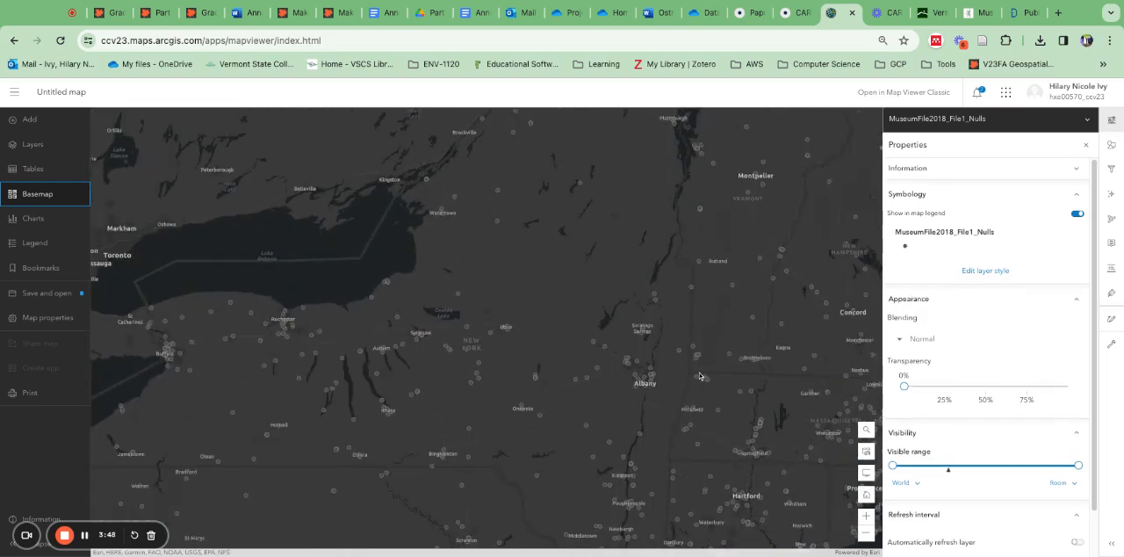
scroll(698, 359, up, 5)
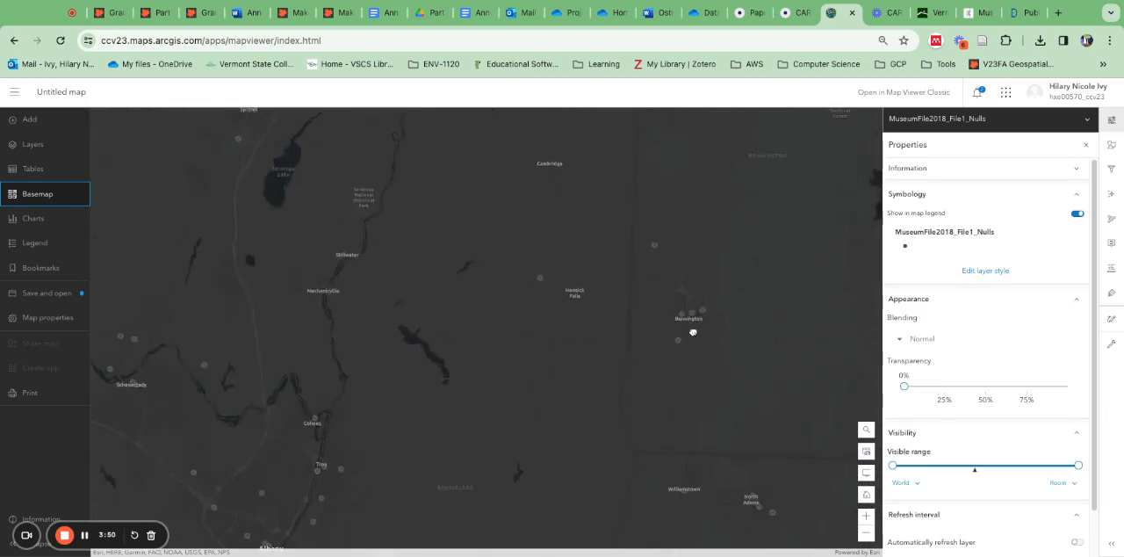
scroll(711, 295, up, 2)
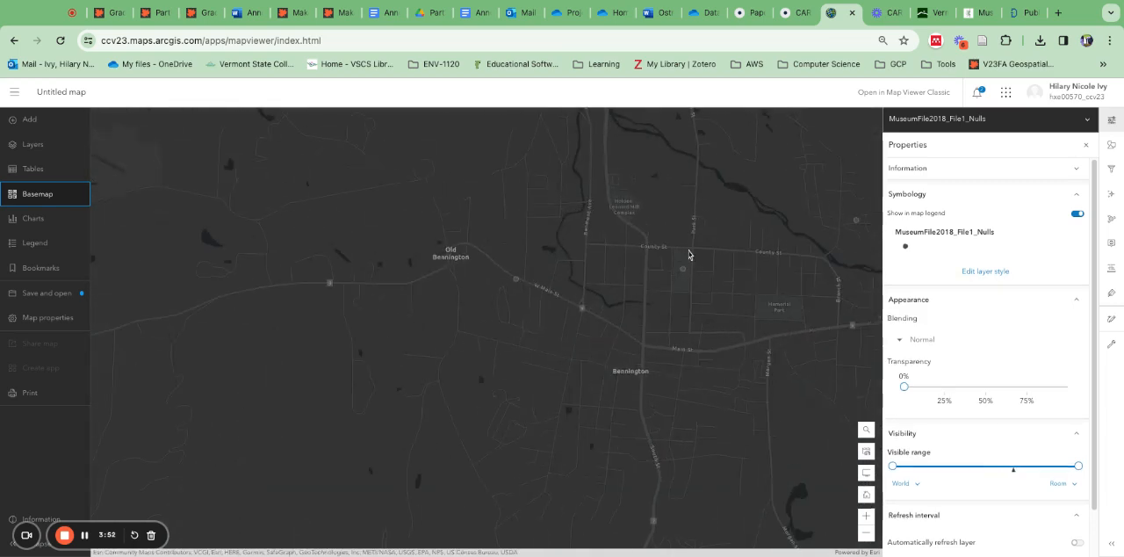
click(684, 272)
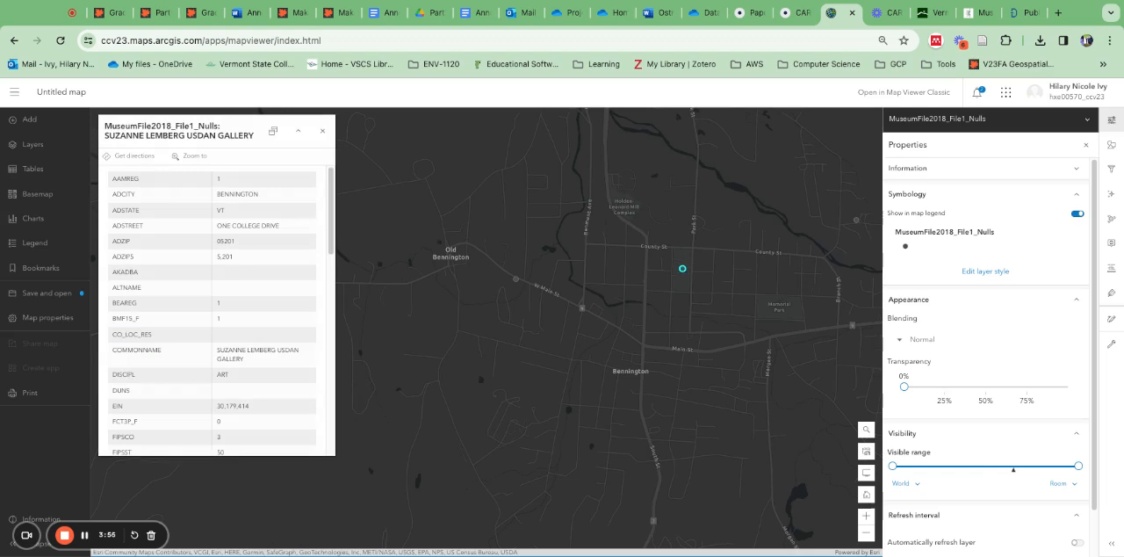
Step: Inspect the attributes of the museum point on West Main Street near Old Bennington and close its pop-up
click(517, 282)
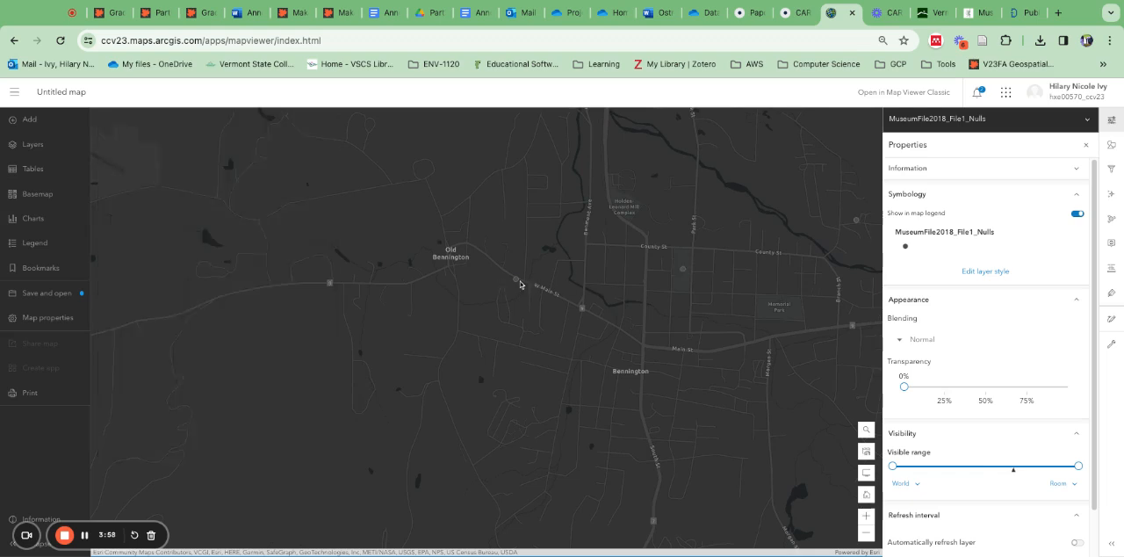
scroll(579, 312, down, 4)
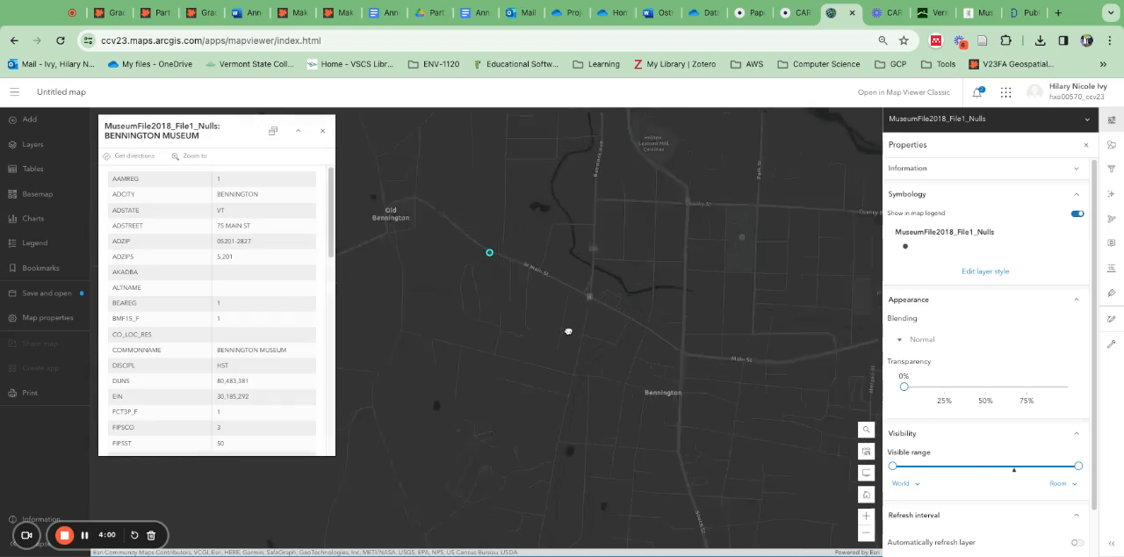
scroll(586, 356, down, 5)
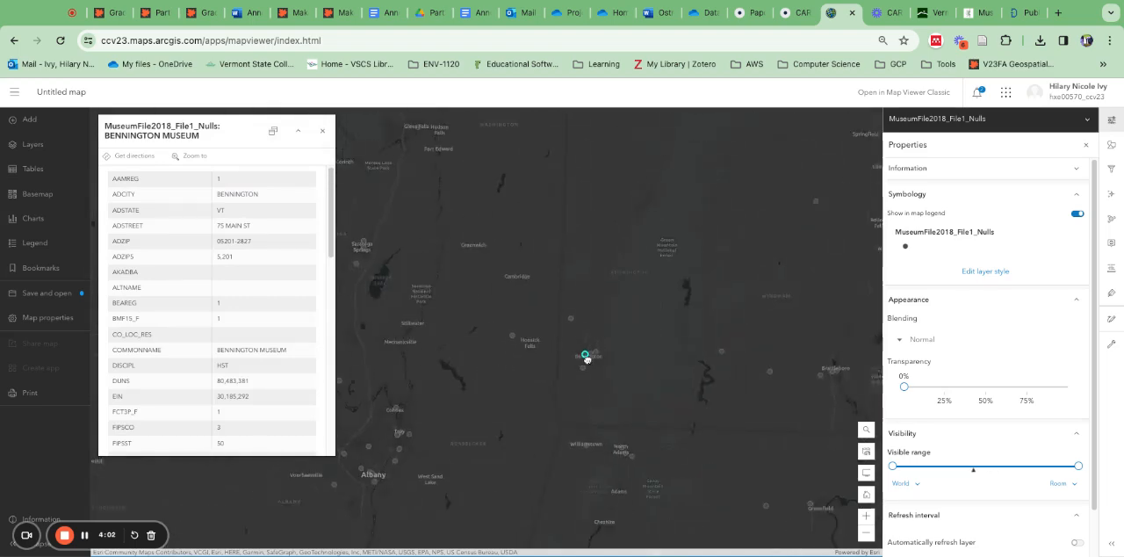
scroll(632, 478, down, 2)
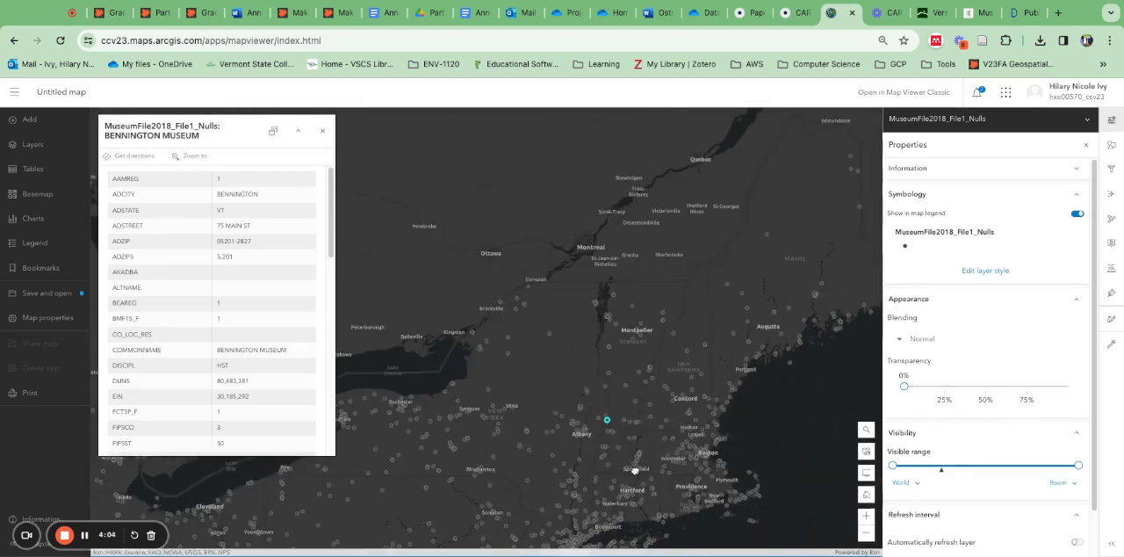
scroll(620, 439, up, 2)
drag(727, 521, 664, 471)
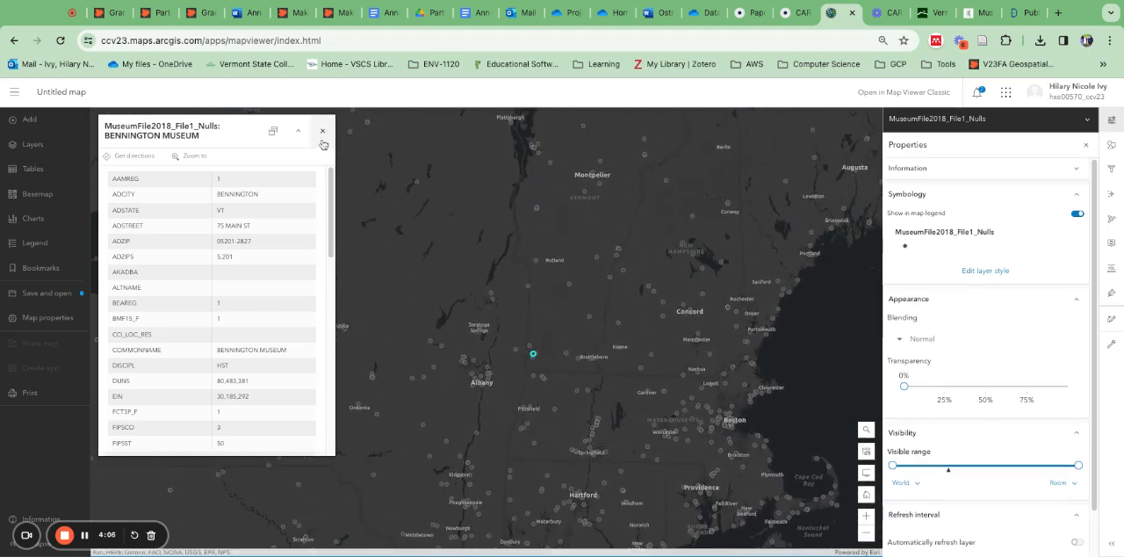
click(651, 455)
scroll(700, 268, down, 1)
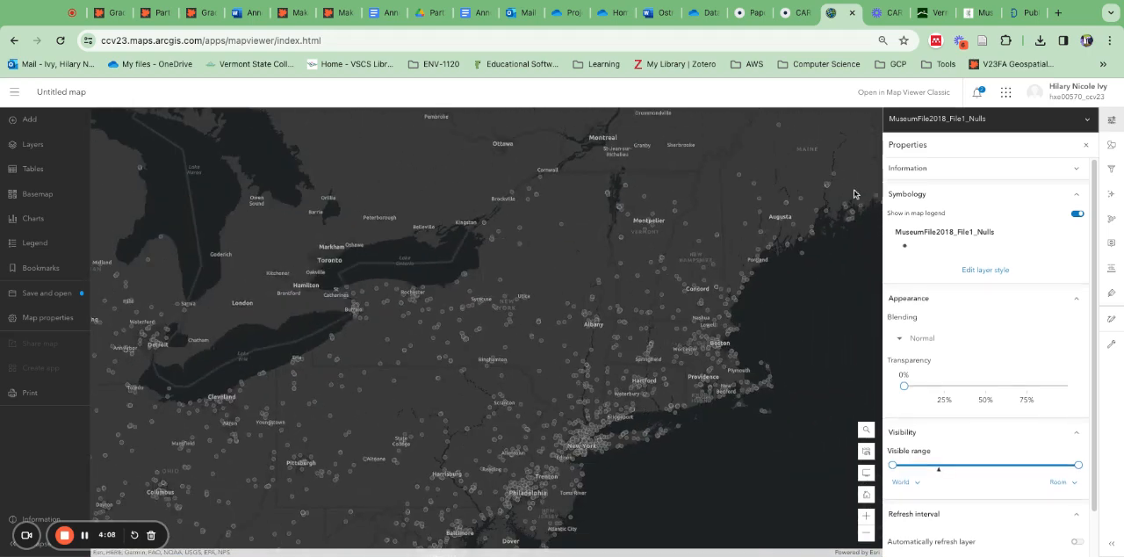
Step: Try the Heat Map style on the museum layer and examine museum density across the United States and the Northeast
click(986, 270)
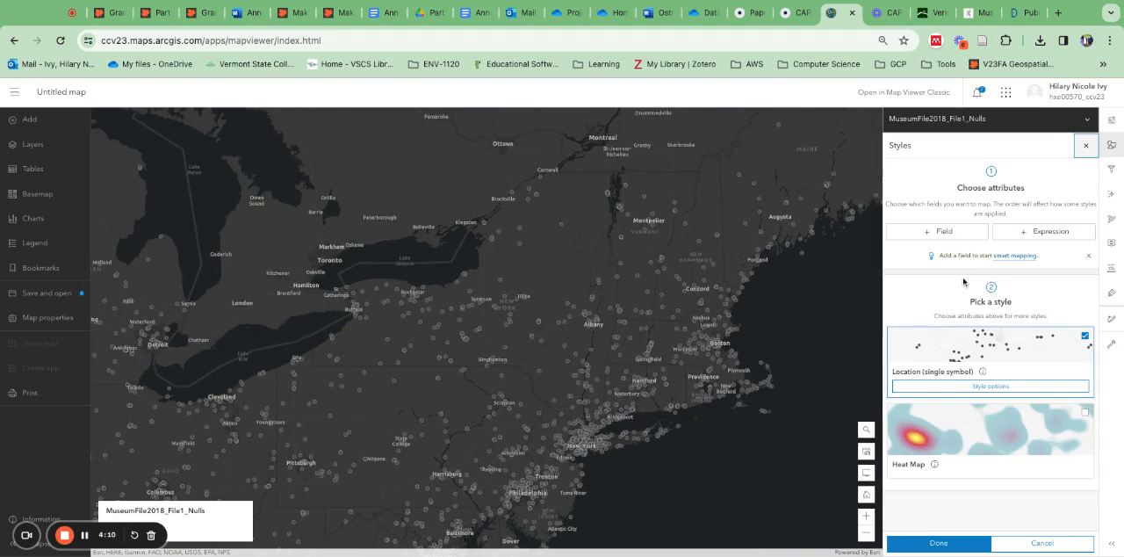
click(953, 460)
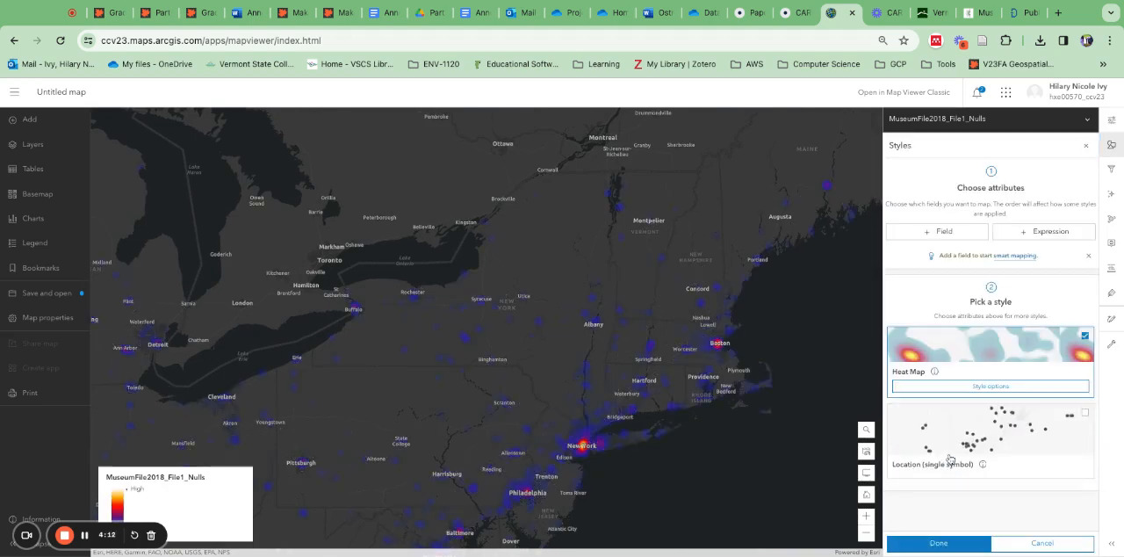
scroll(653, 496, down, 2)
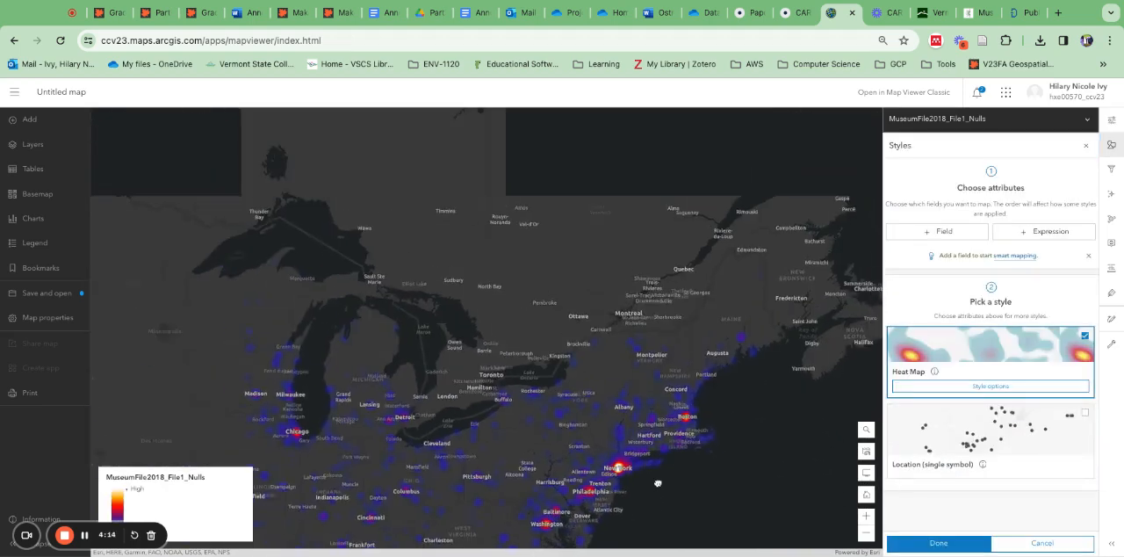
drag(668, 504, 604, 538)
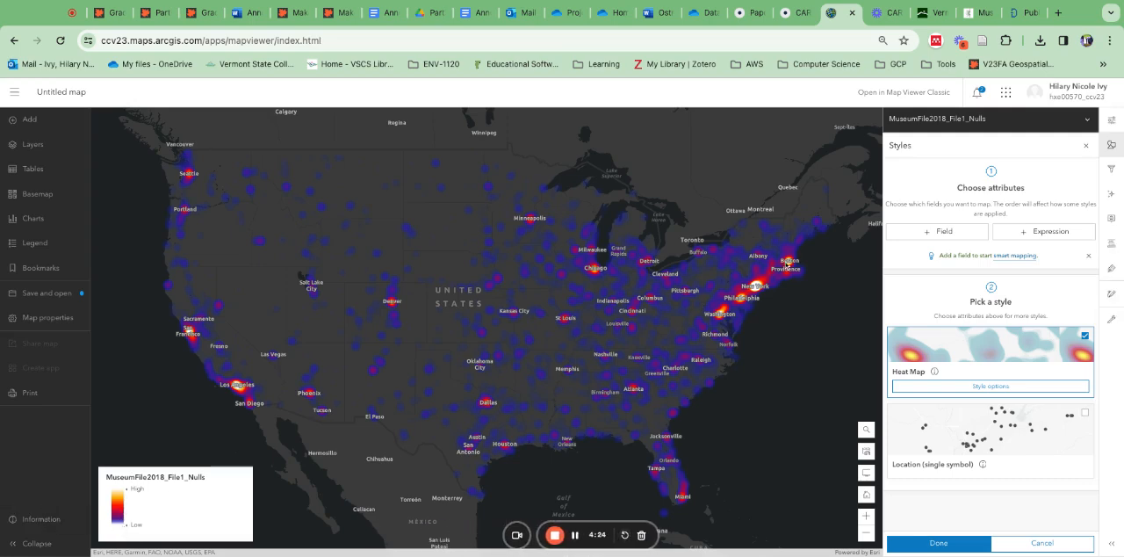
scroll(776, 293, up, 3)
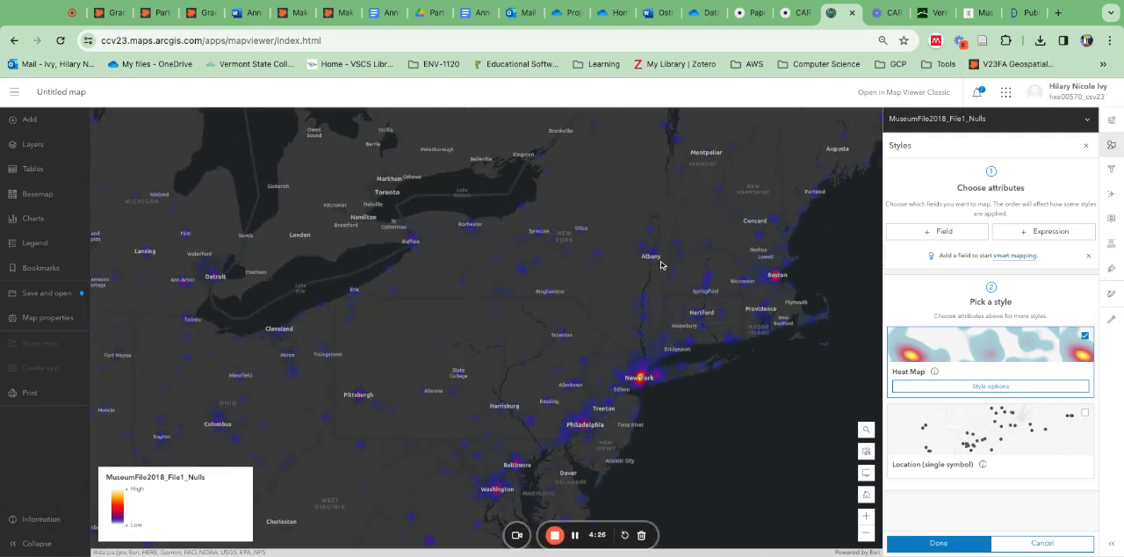
scroll(675, 254, up, 2)
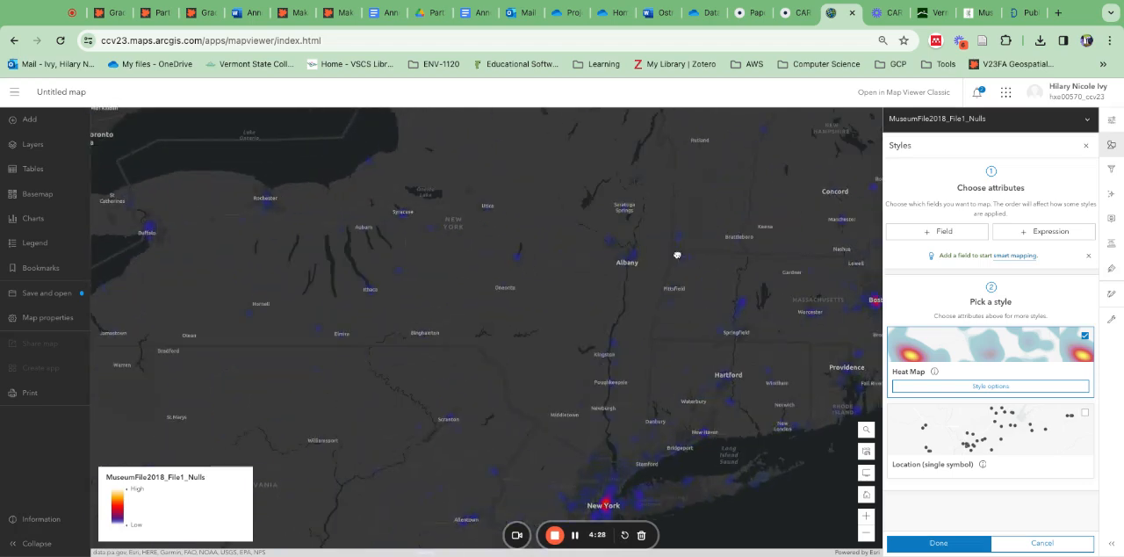
Step: Switch the museum layer back to the Location (single symbol) style and review the points across the United States
scroll(666, 449, down, 4)
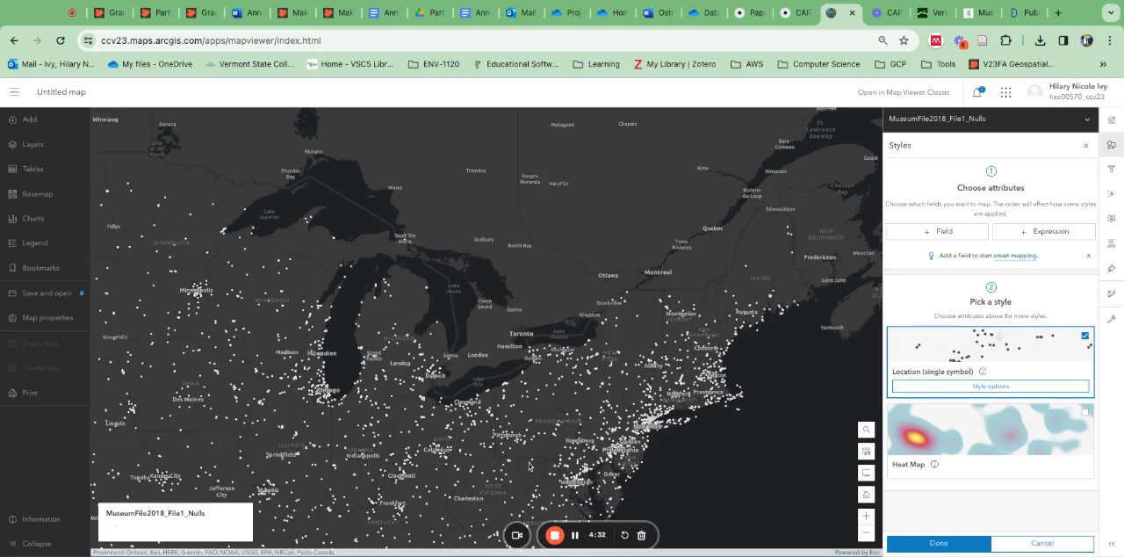
drag(418, 507, 489, 372)
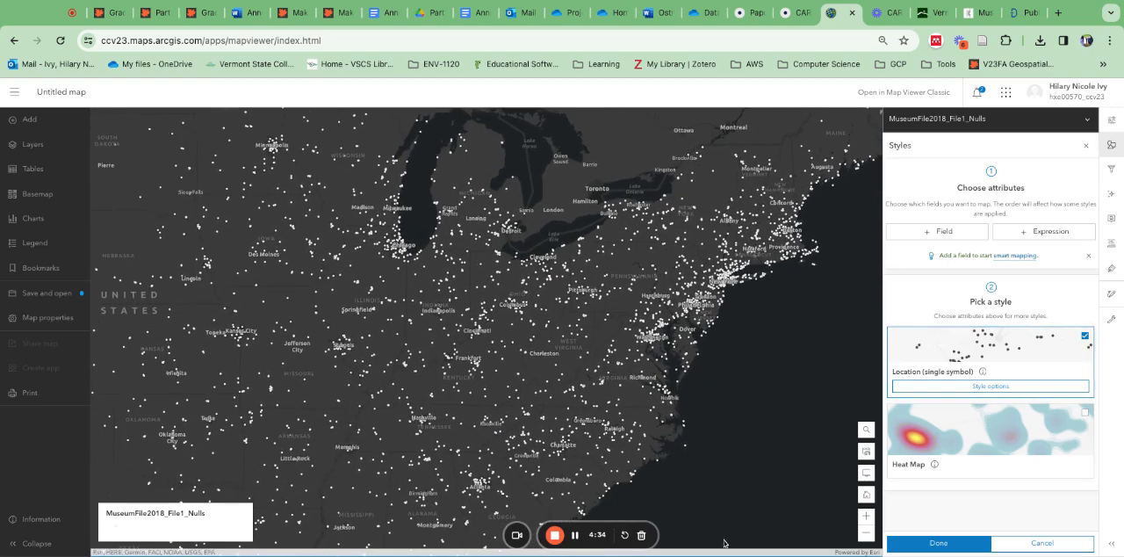
scroll(594, 478, down, 2)
scroll(712, 491, down, 2)
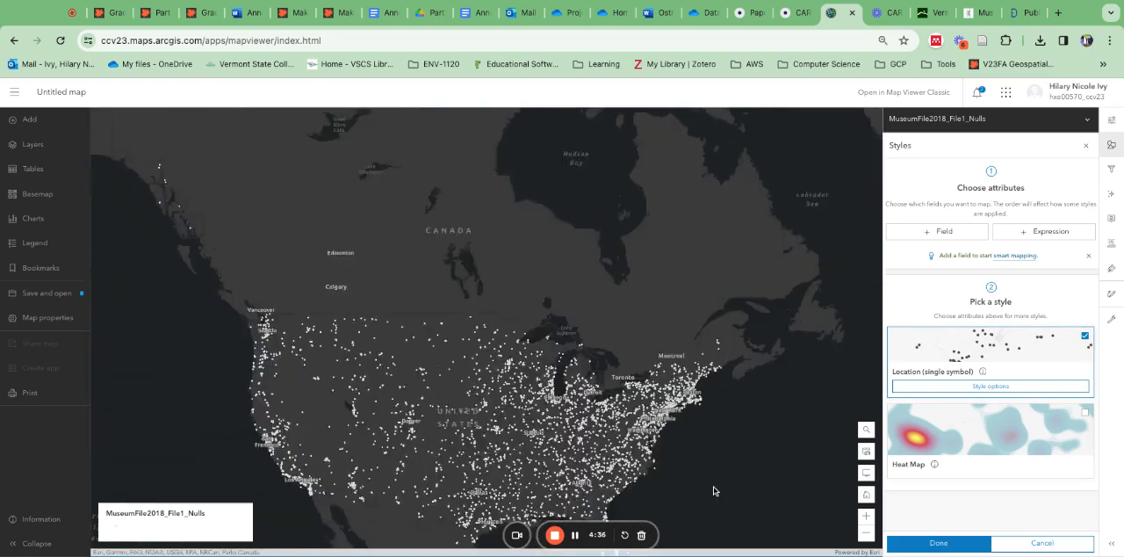
scroll(714, 491, up, 2)
drag(430, 519, 515, 466)
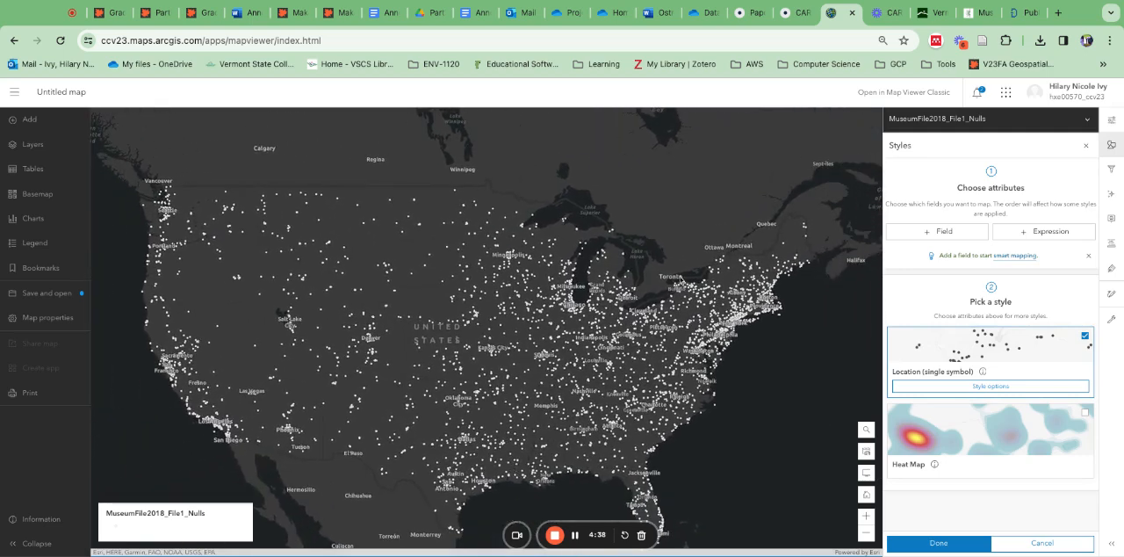
Step: Set the outline color of the museum point symbols to purple (#824b96) and finish styling the layer
click(973, 386)
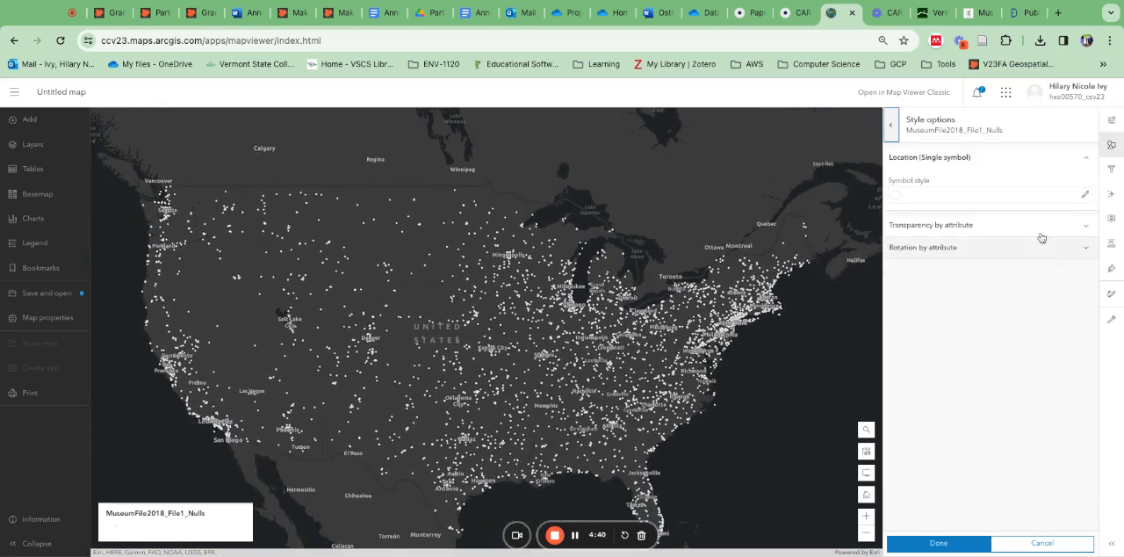
click(1086, 196)
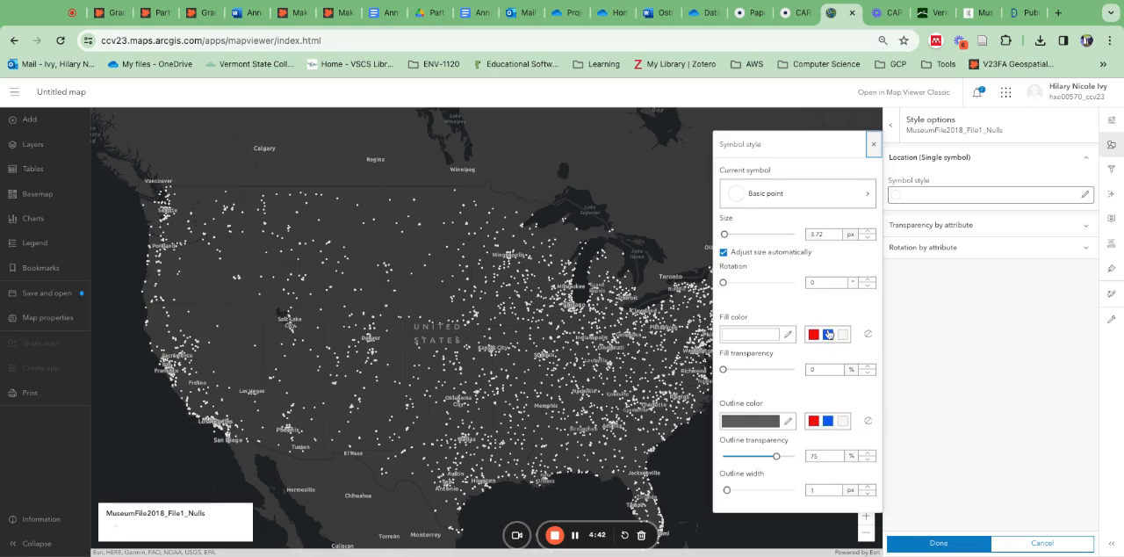
click(814, 422)
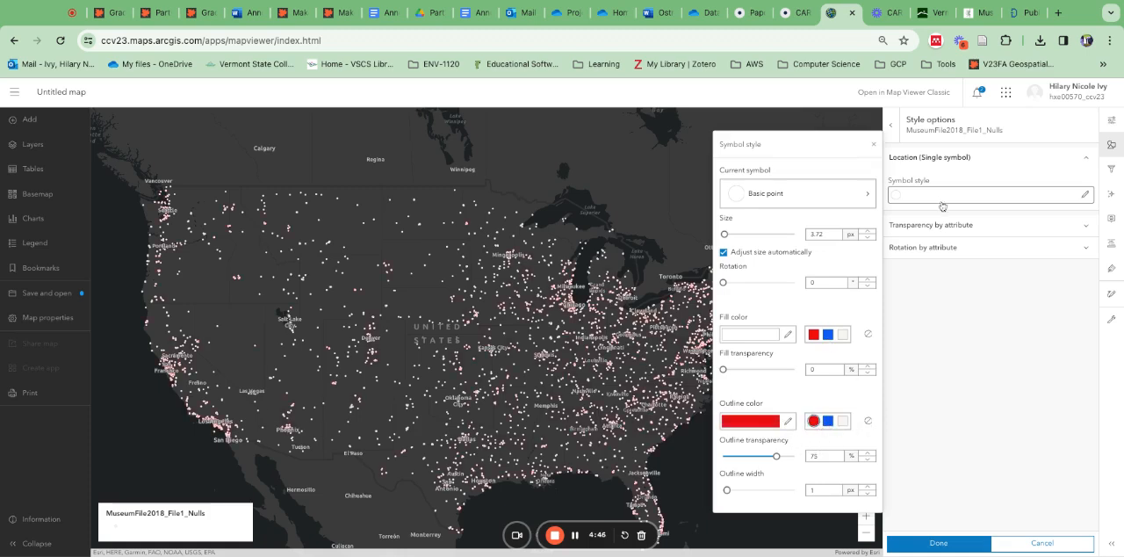
click(784, 425)
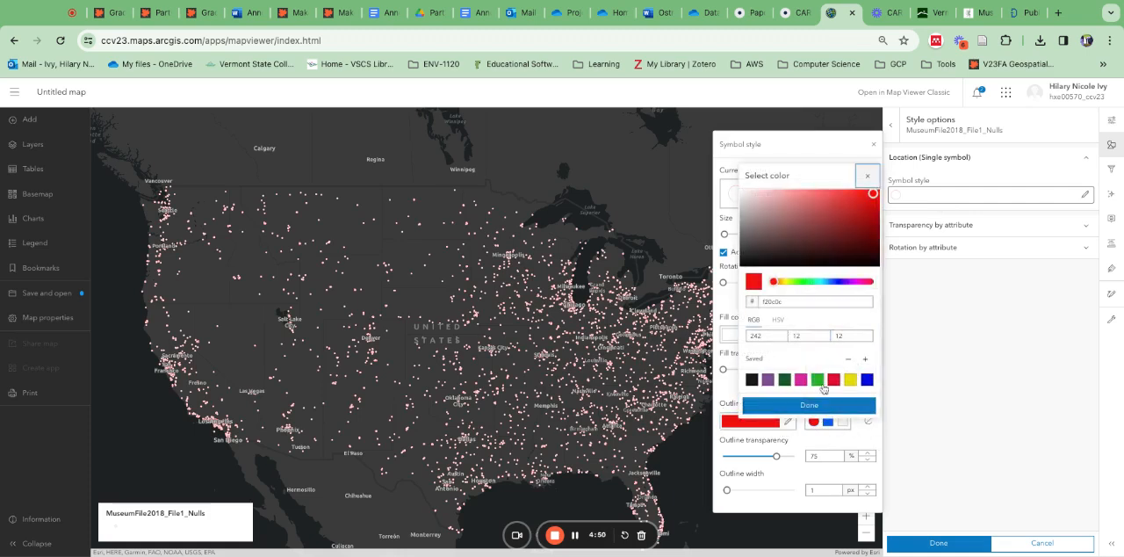
click(769, 379)
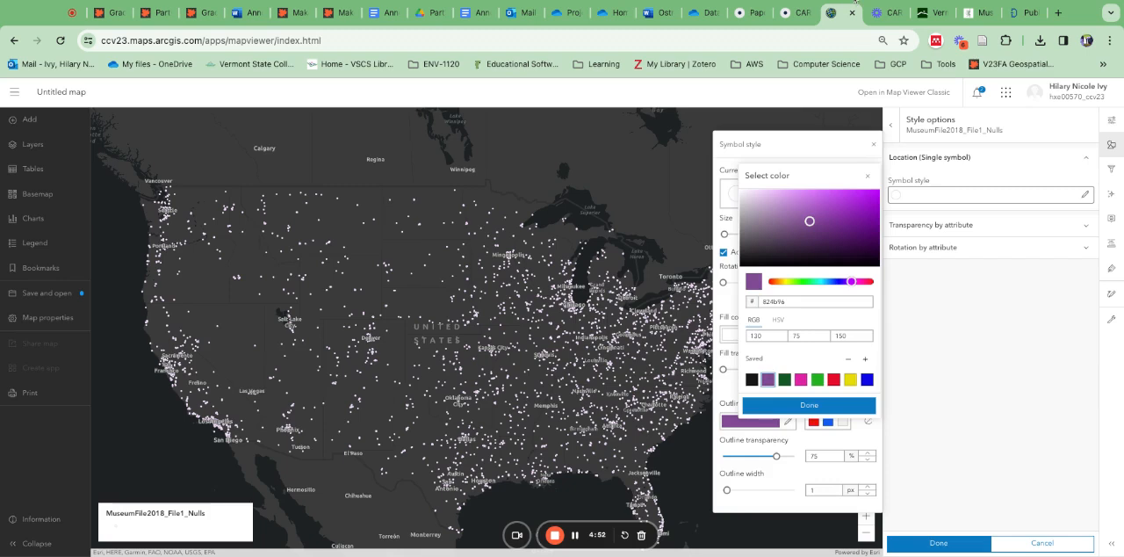
click(873, 143)
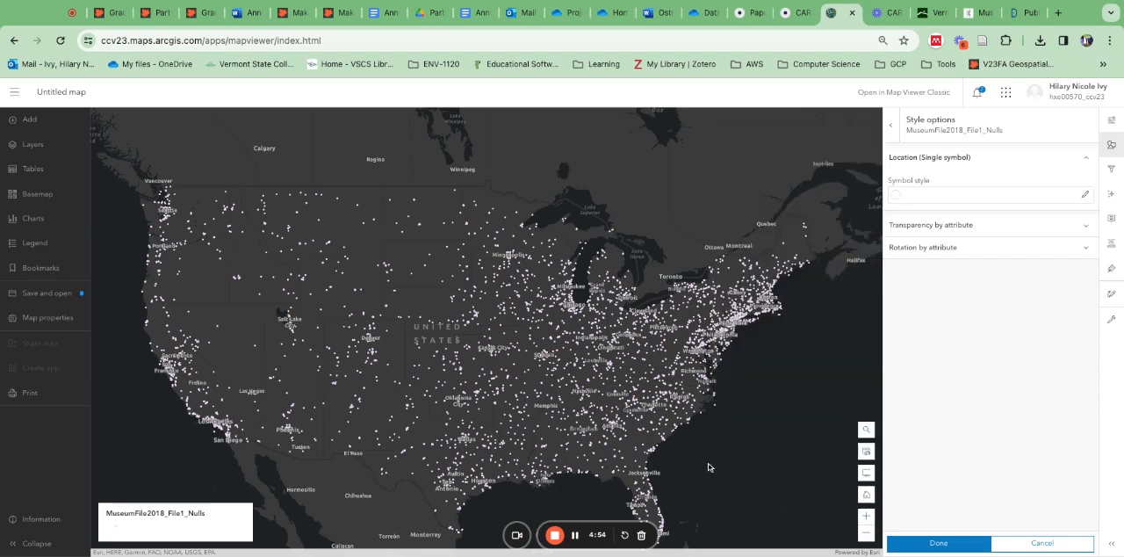
click(960, 548)
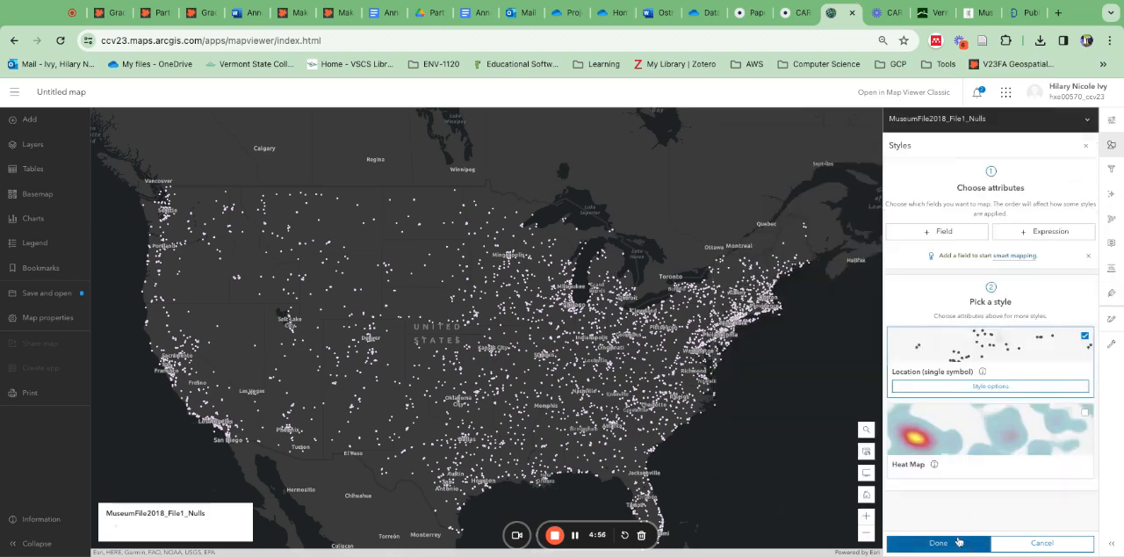
click(955, 546)
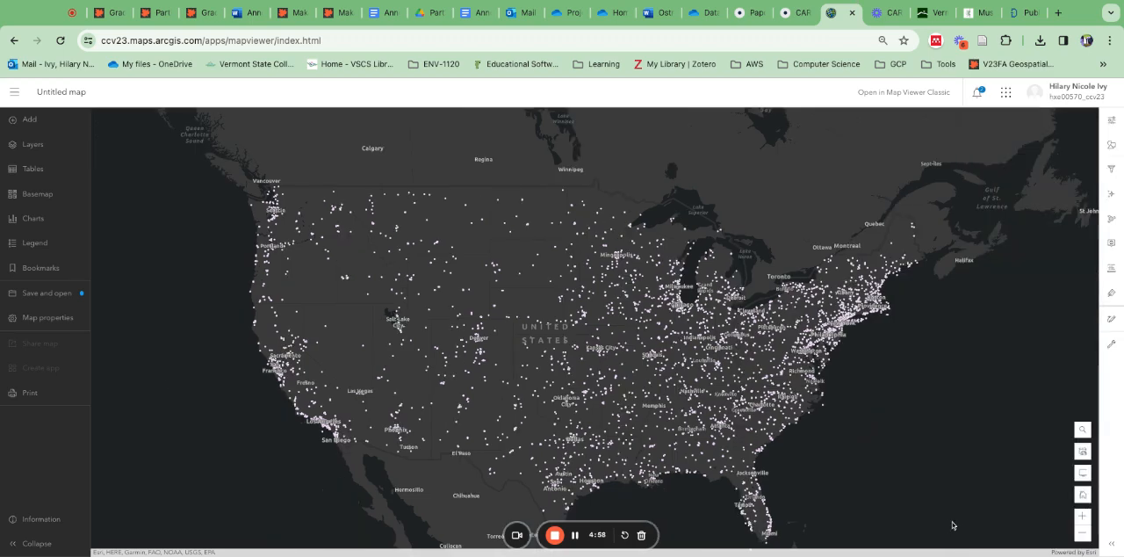
Step: View the map's legend and its list of tables
click(35, 243)
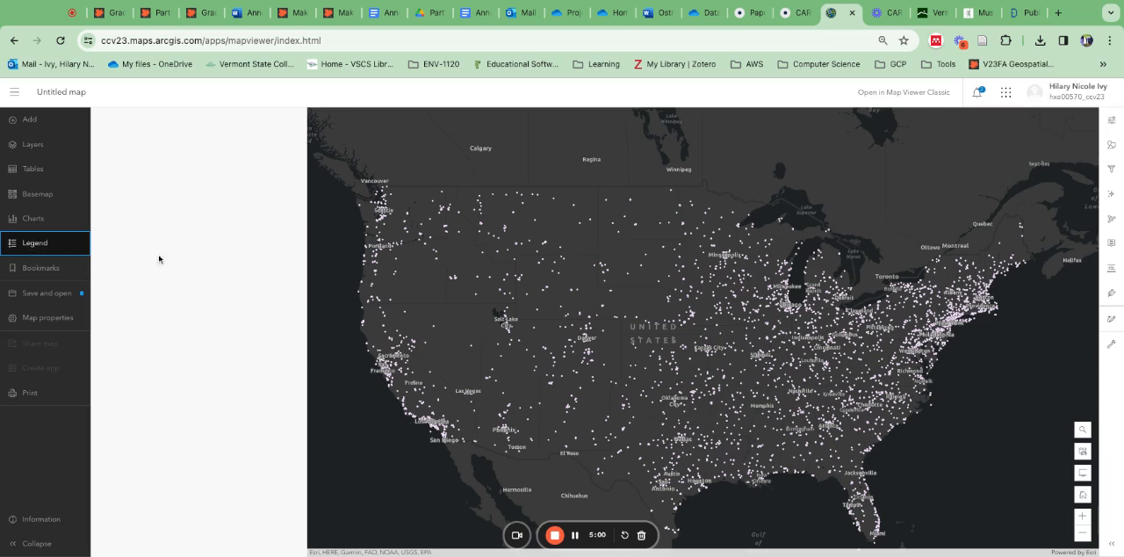
click(195, 145)
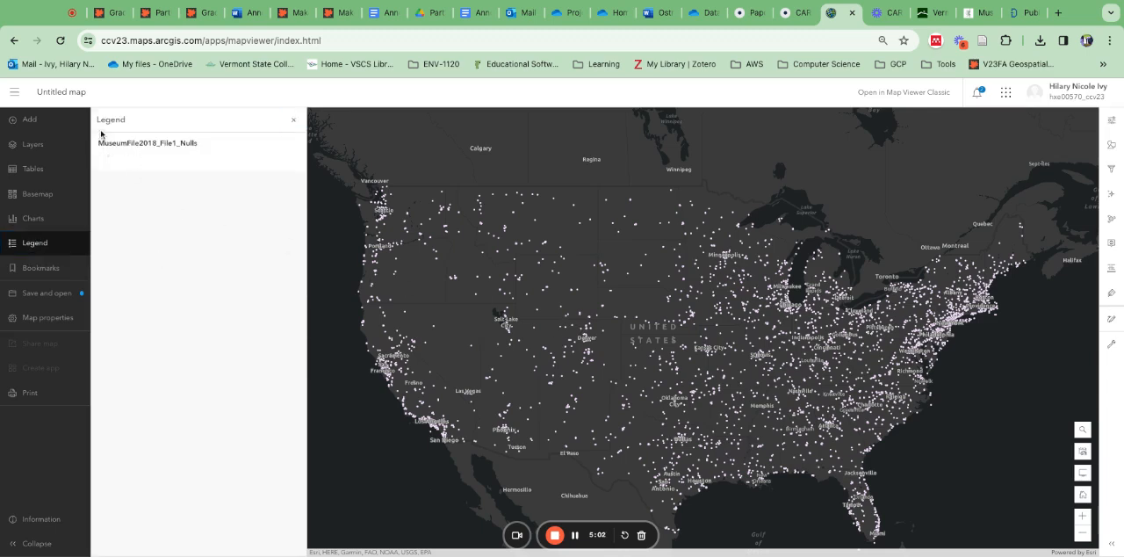
click(34, 168)
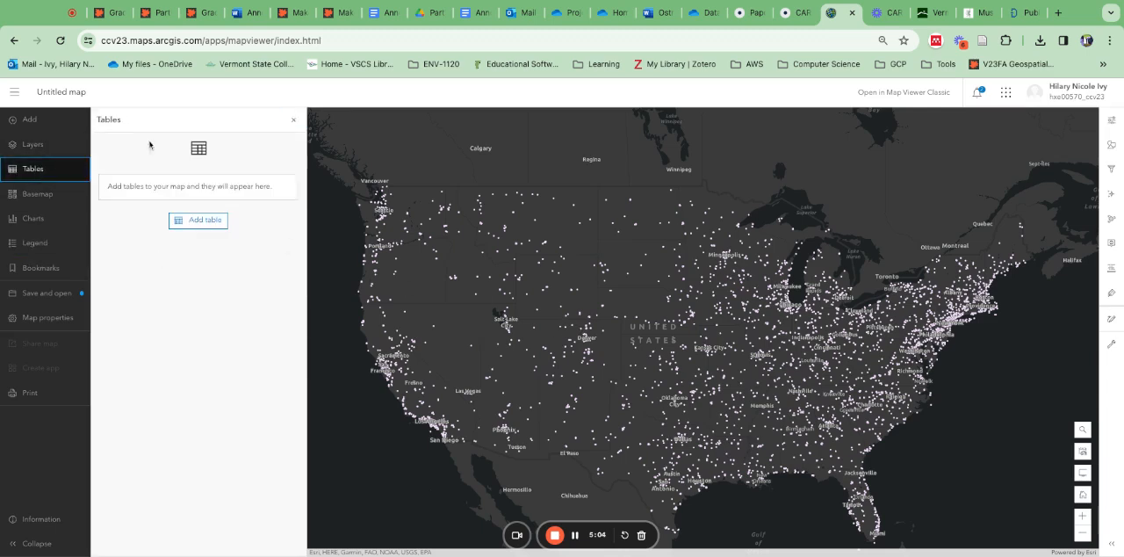
Step: Open the attribute table of the MuseumFile2018_File1_Nulls layer and look through its records
click(53, 148)
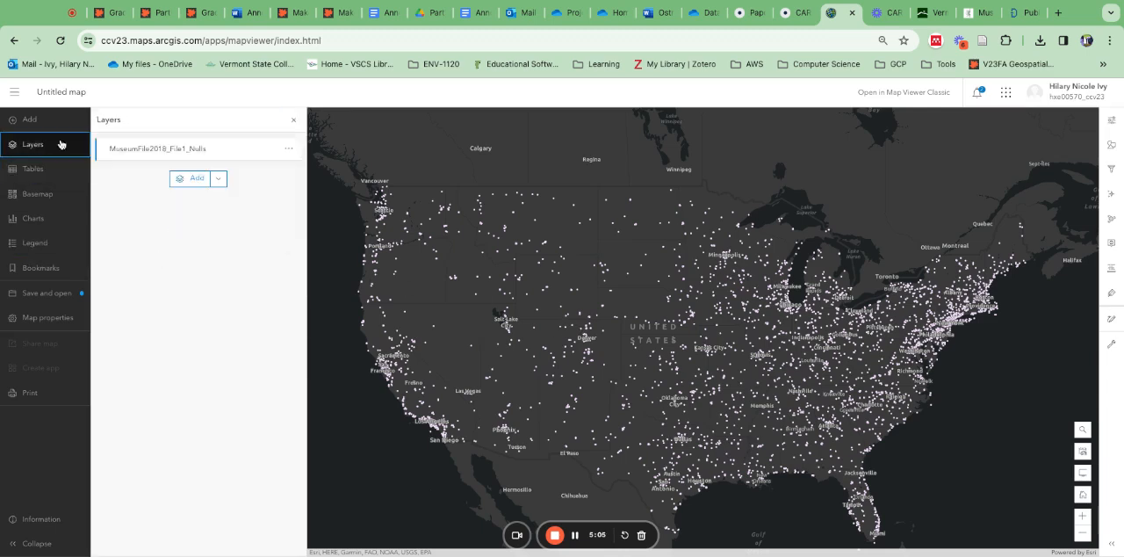
click(288, 148)
click(146, 210)
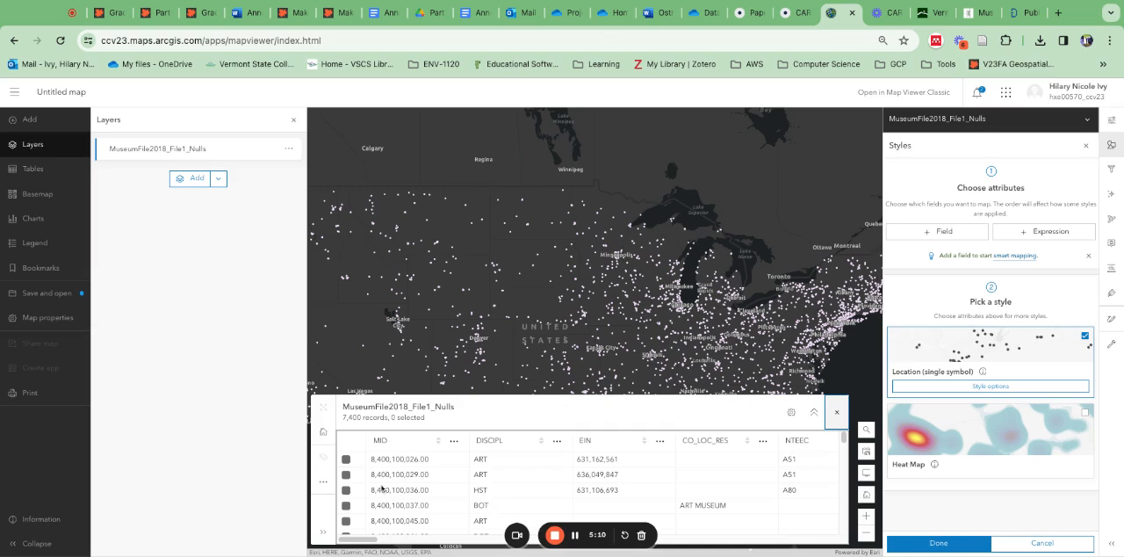
scroll(689, 503, down, 5)
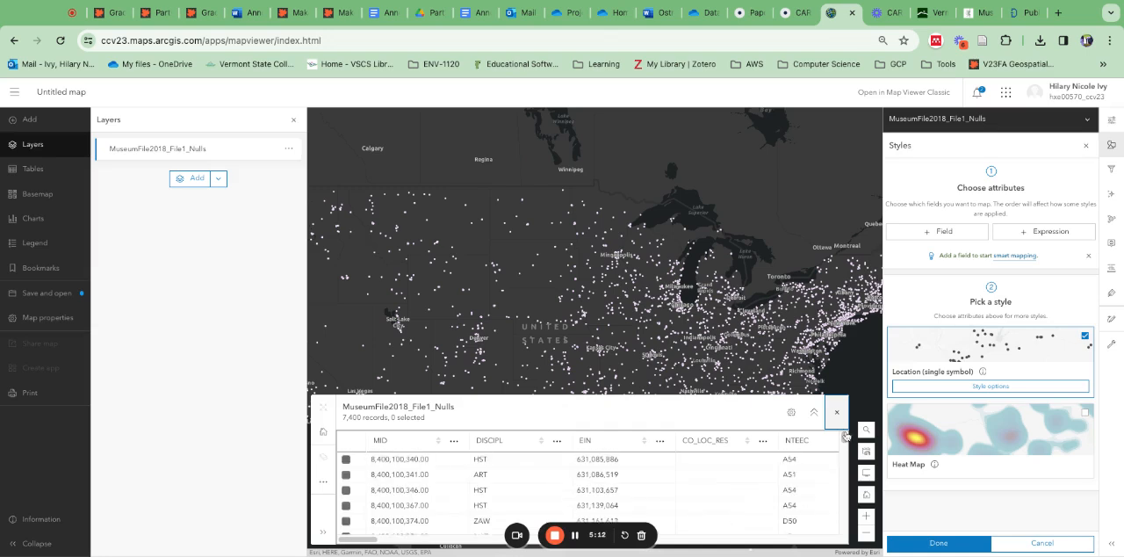
Step: Close the attribute table and the layer's style settings, leaving the museum points in view over the eastern United States
scroll(529, 493, up, 5)
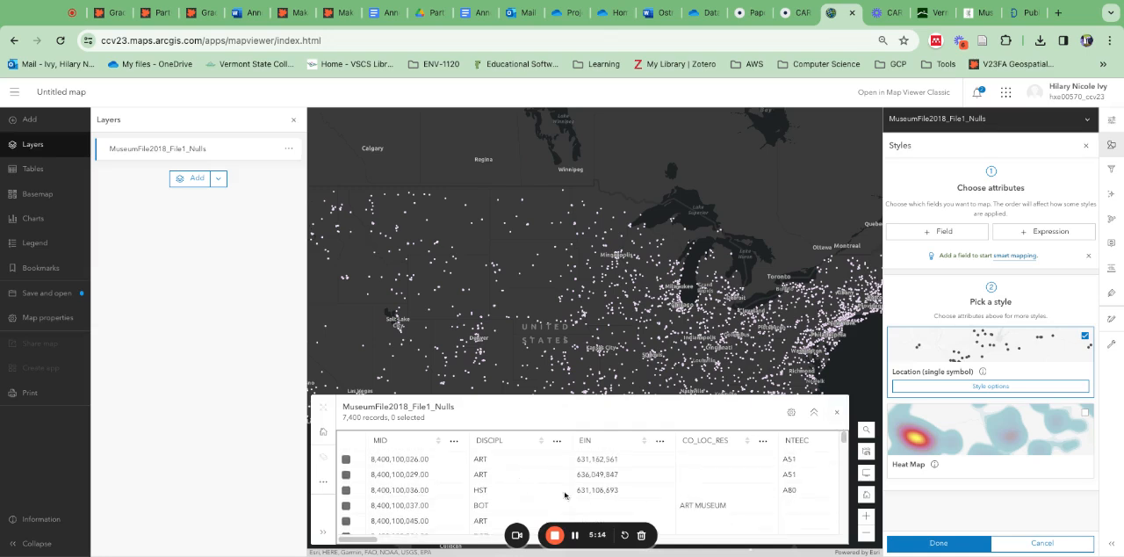
click(836, 412)
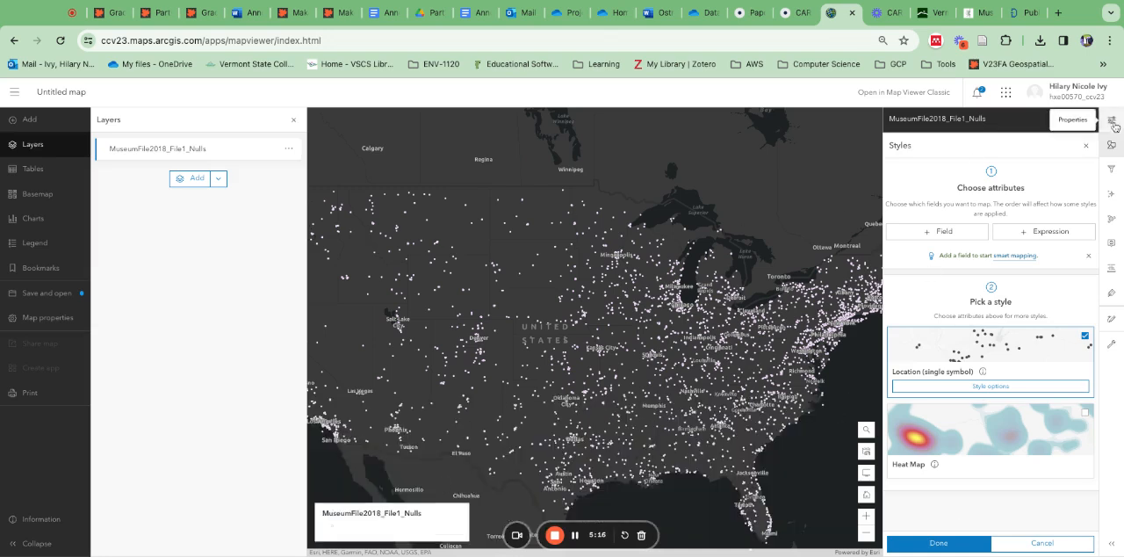
click(1087, 147)
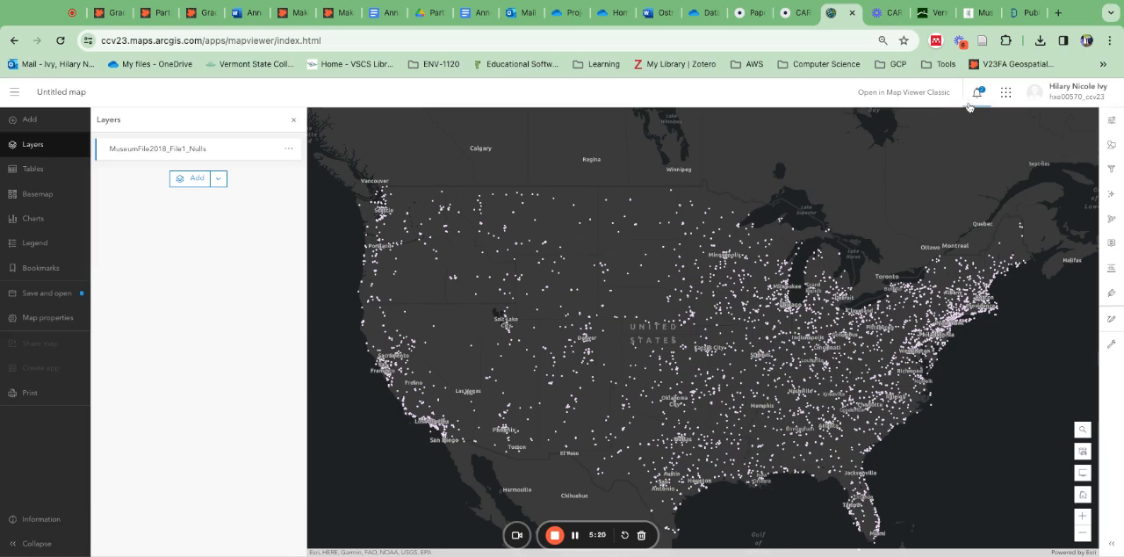
scroll(977, 324, up, 1)
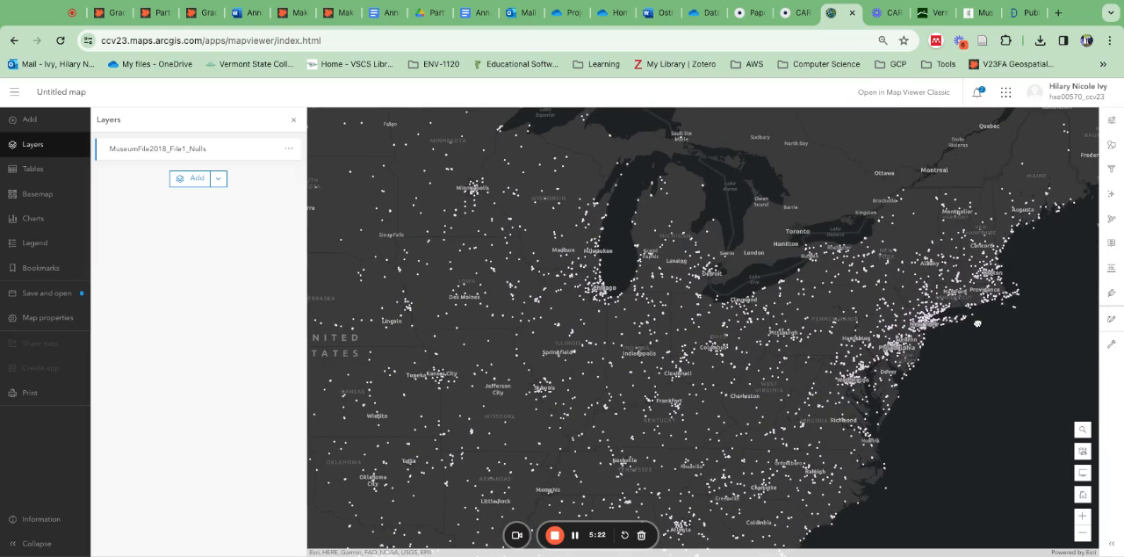
Step: Apply the Heat Map style to the MuseumFile2018_File1_Nulls layer and review the result across the United States
click(158, 156)
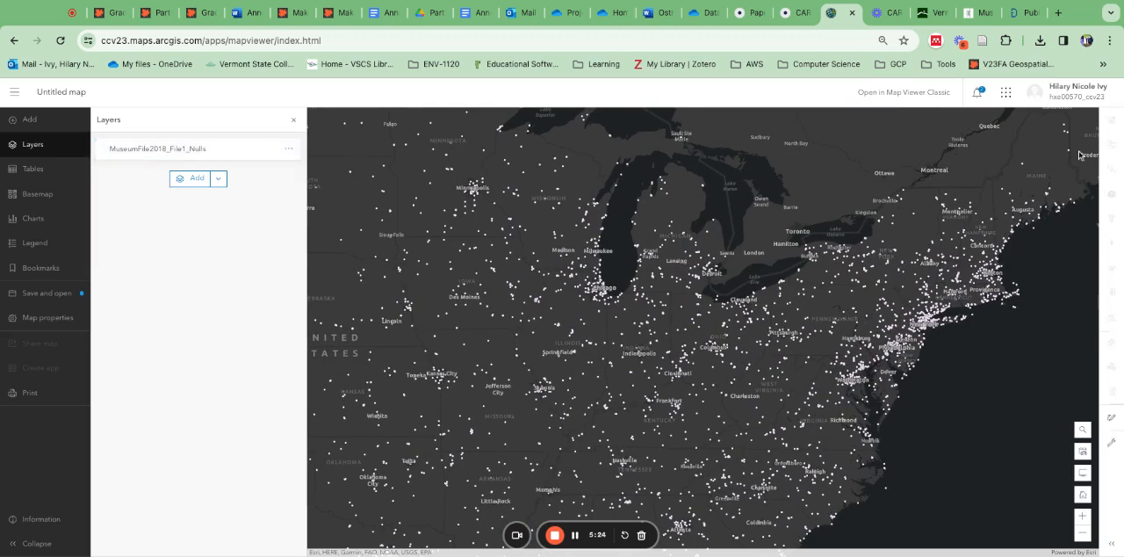
click(195, 156)
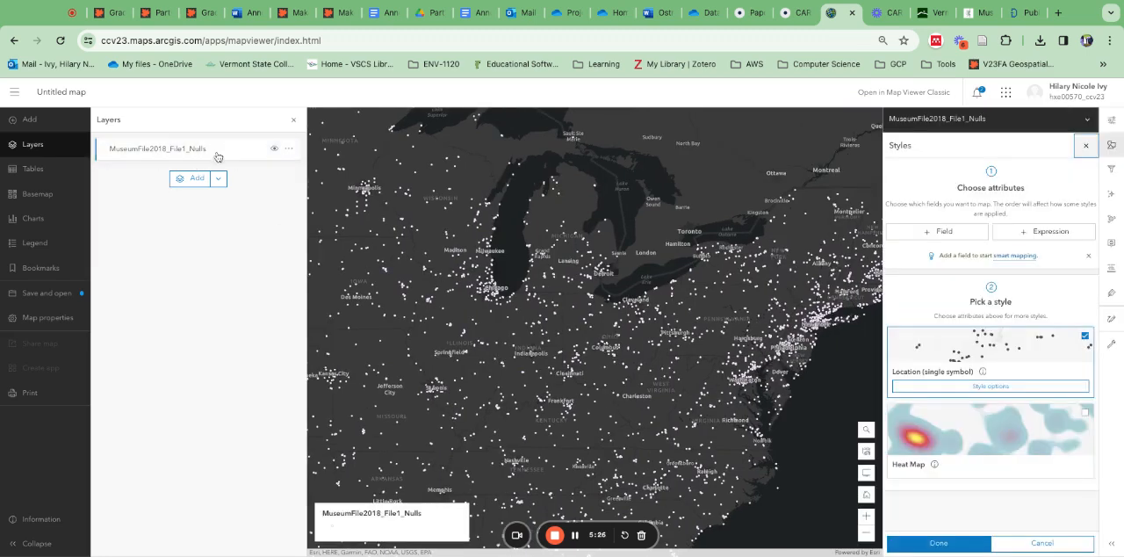
click(1013, 444)
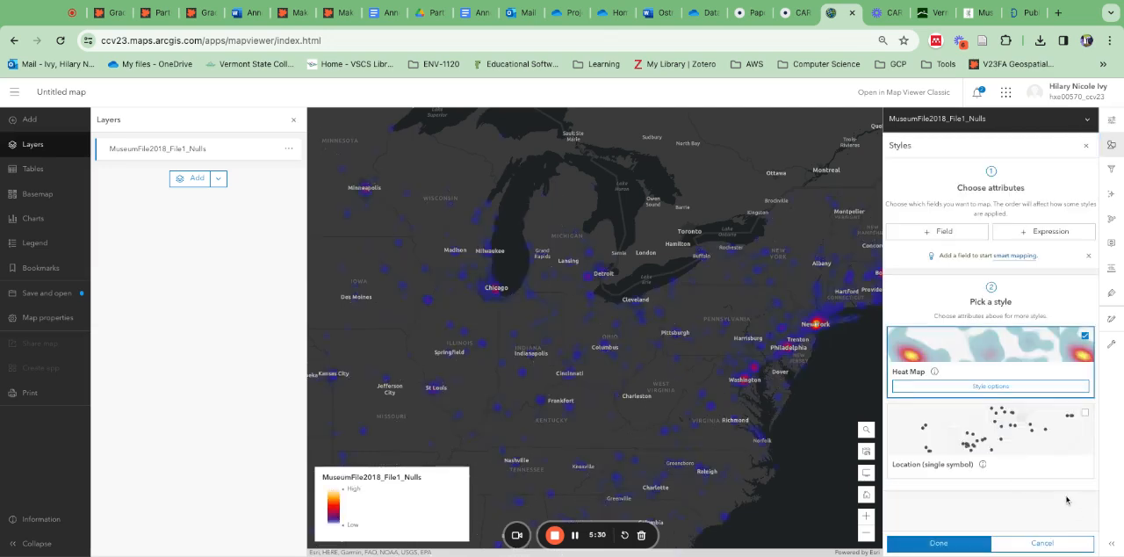
click(938, 543)
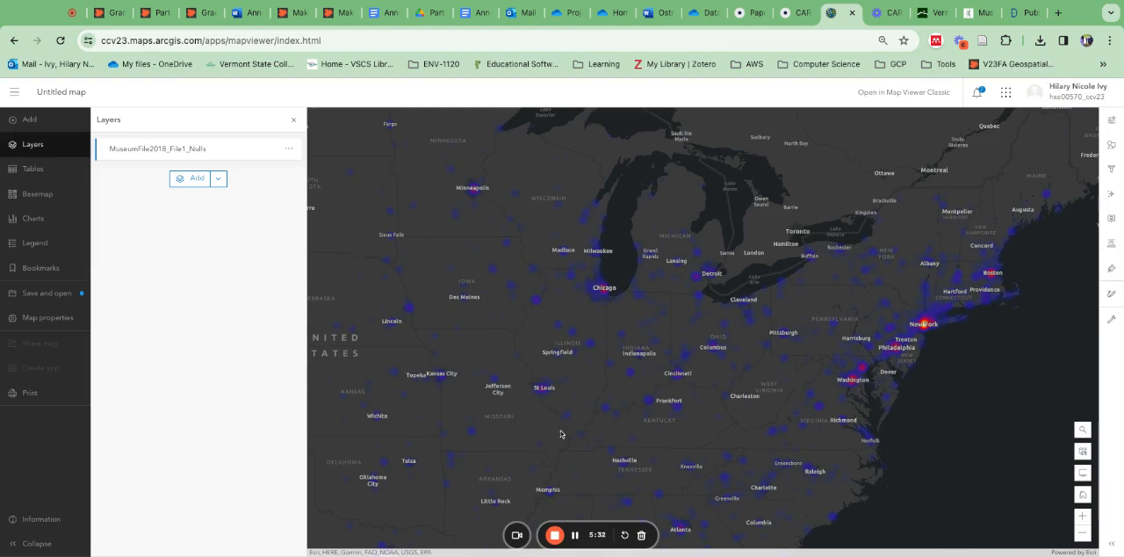
scroll(815, 462, down, 3)
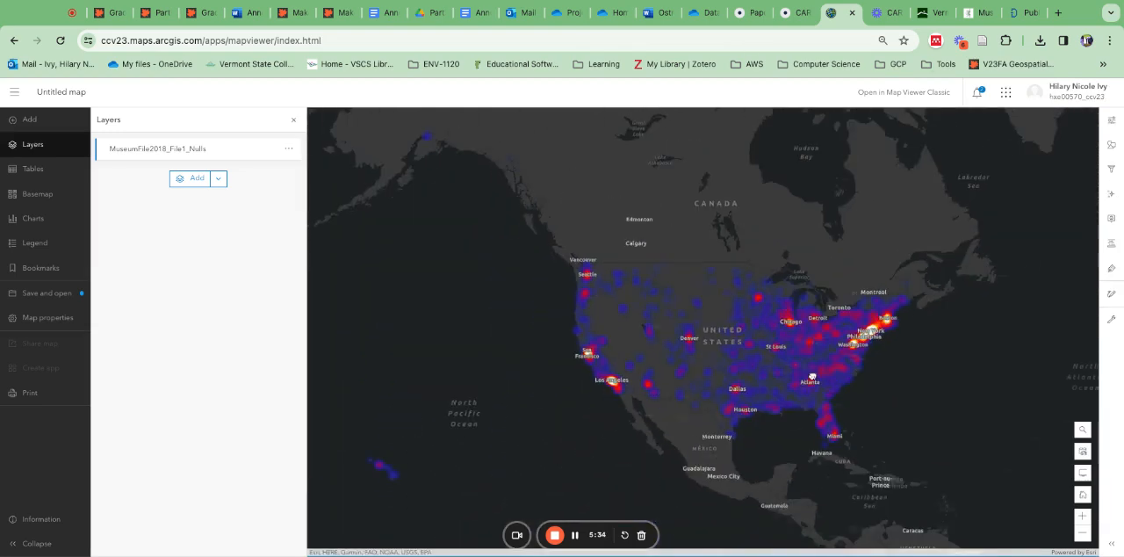
scroll(936, 404, up, 2)
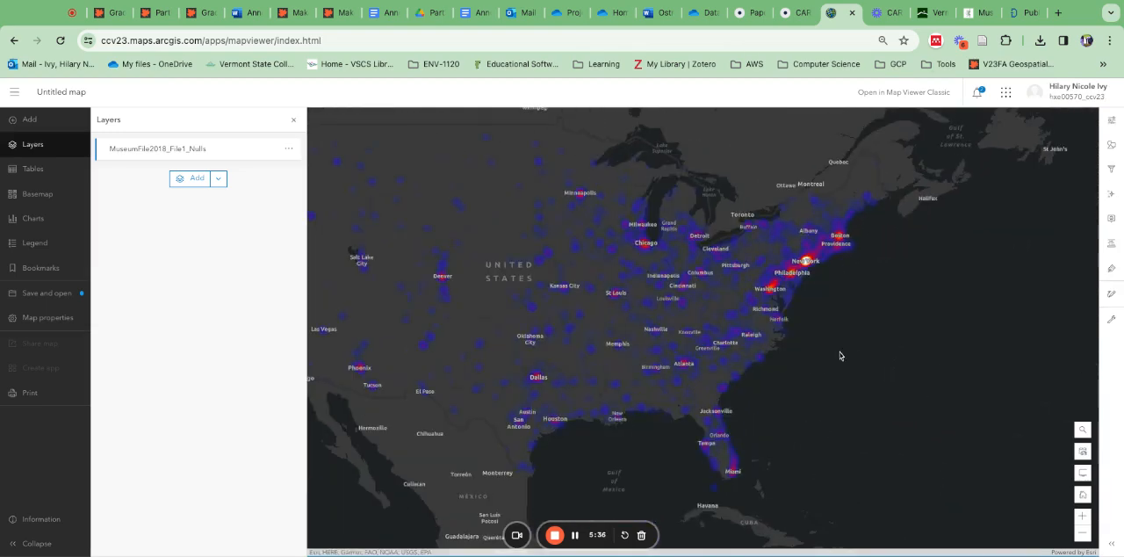
drag(704, 273, 797, 329)
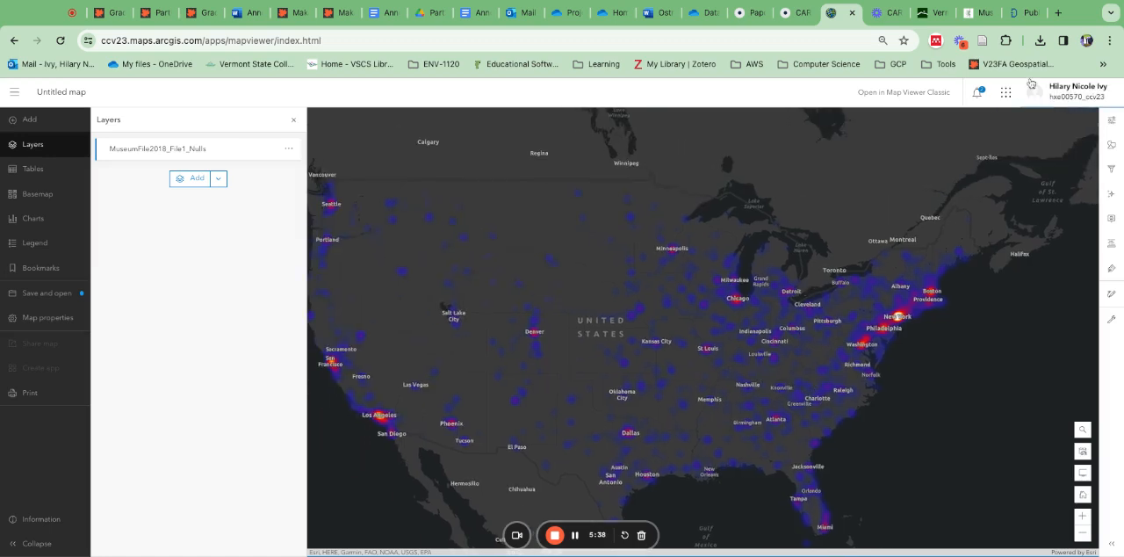